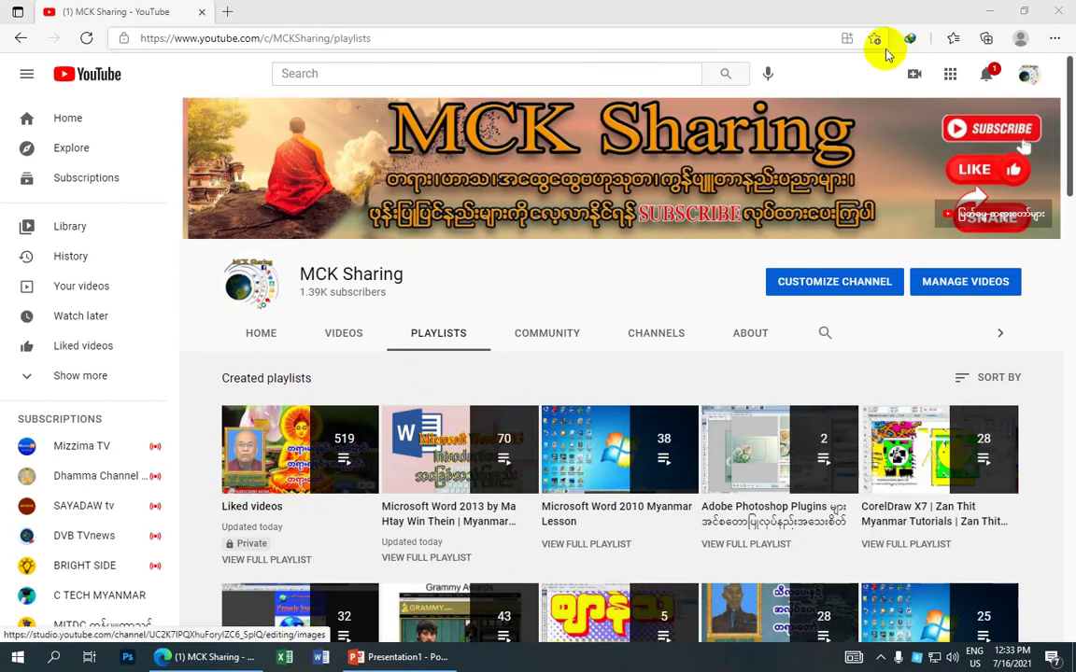
Step: Minimize the browser showing the YouTube channel's playlists to reveal the desktop
{"action": "left_click", "coordinate": [987, 13]}
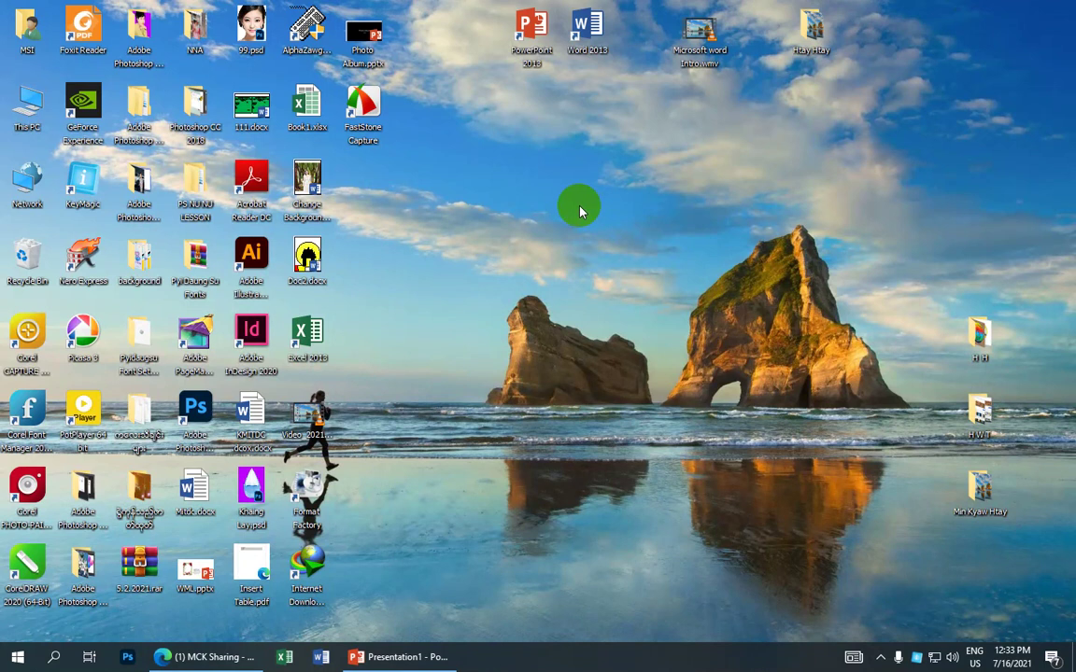
Step: Bring PowerPoint back up and open the Format Background pane from the Design tab
{"action": "left_click", "coordinate": [404, 657]}
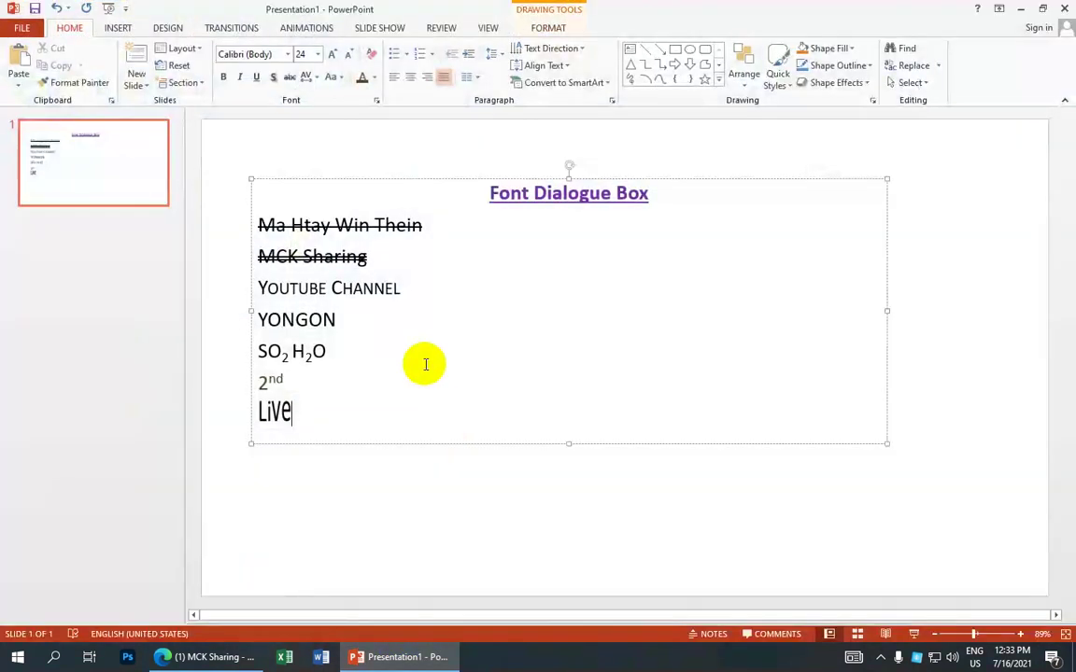
{"action": "left_click", "coordinate": [174, 30]}
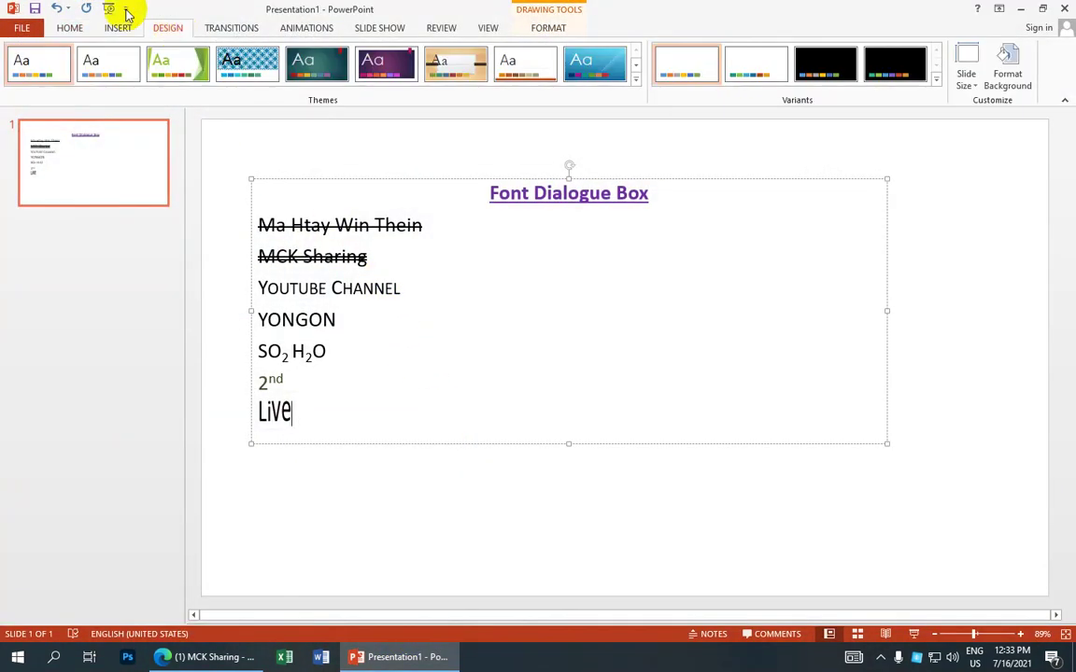
{"action": "left_click", "coordinate": [1004, 79]}
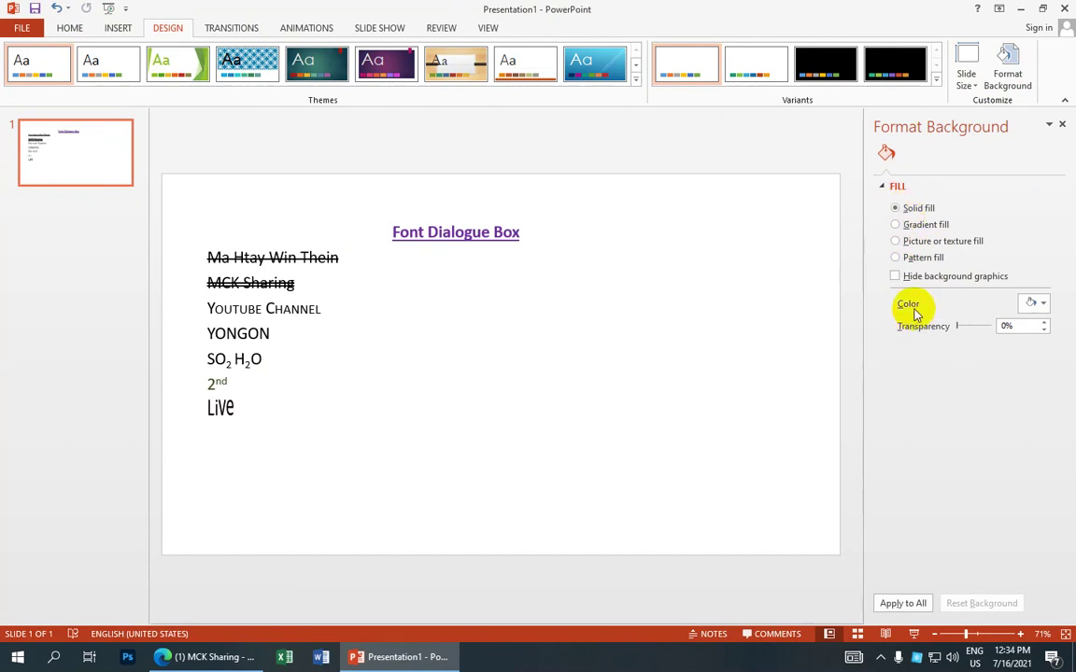
Step: Replace the trial Light Blue solid fill with a custom orange-brown background colour
{"action": "left_click", "coordinate": [1043, 307]}
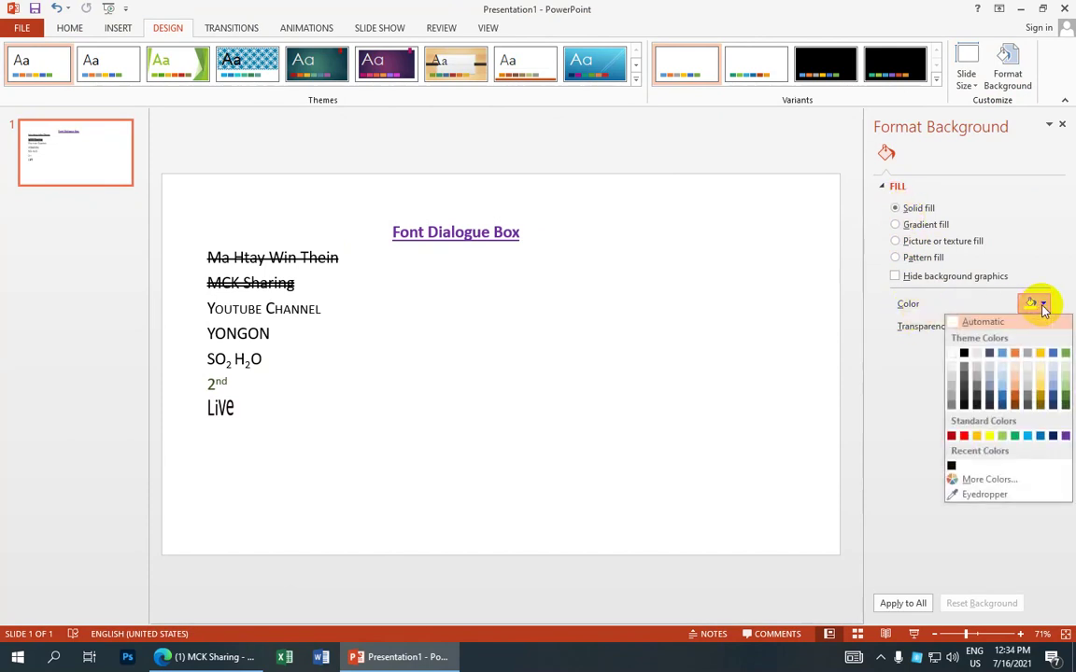
{"action": "left_click", "coordinate": [1026, 436]}
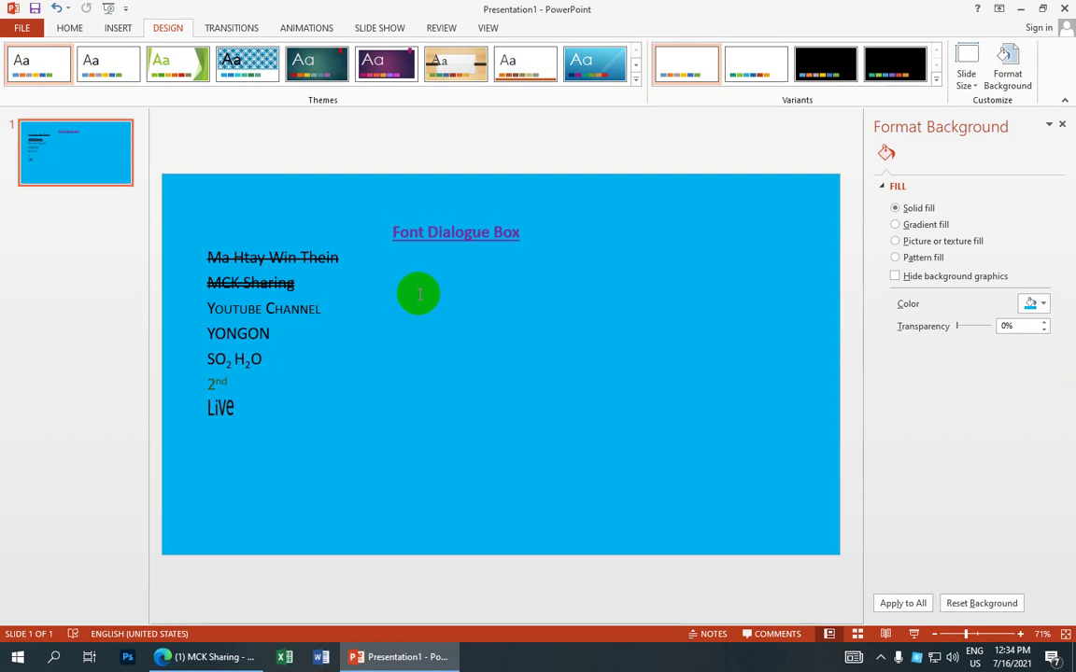
{"action": "left_click", "coordinate": [1039, 306]}
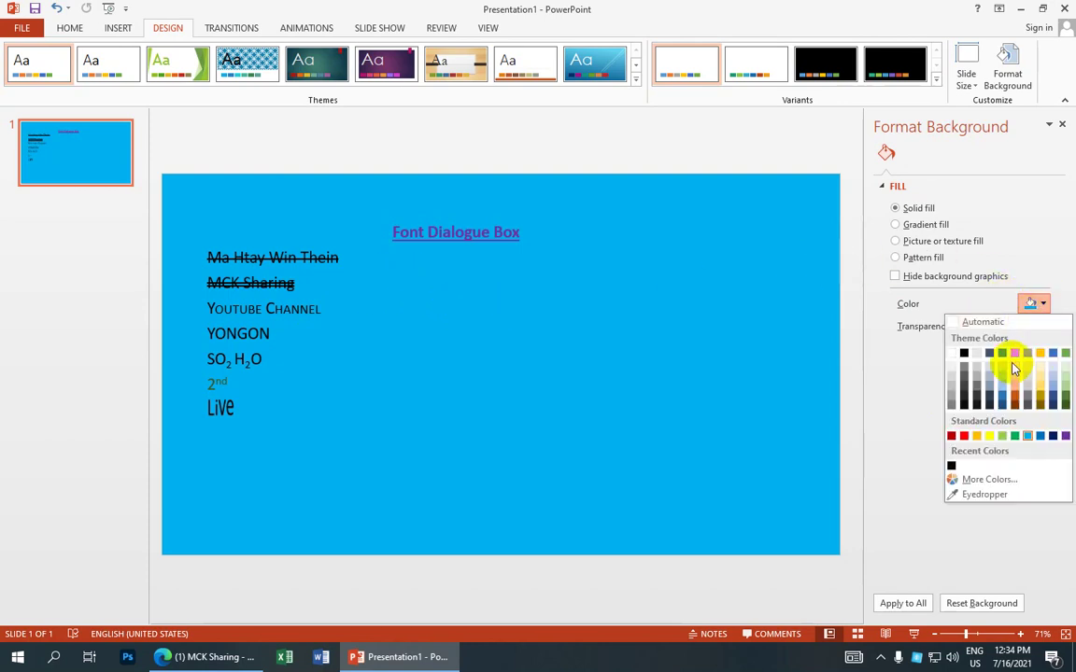
{"action": "left_click", "coordinate": [988, 480]}
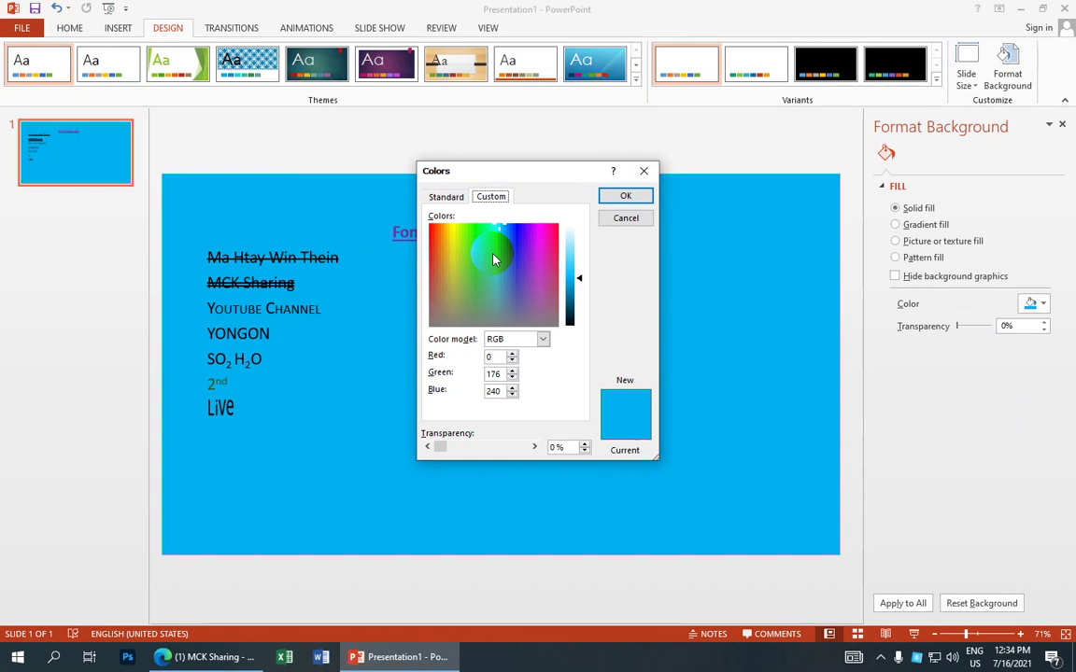
{"action": "left_click_drag", "start_coordinate": [488, 255], "coordinate": [532, 250]}
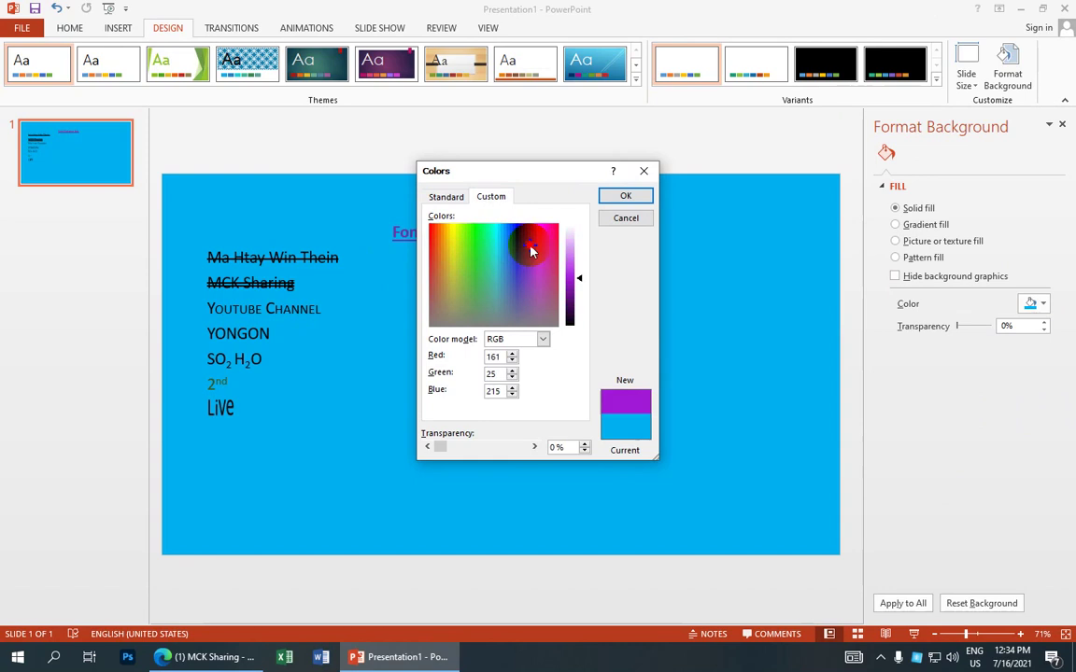
{"action": "mouse_move", "coordinate": [531, 250]}
{"action": "left_mouse_down"}
{"action": "mouse_move", "coordinate": [464, 280]}
{"action": "mouse_move", "coordinate": [437, 264]}
{"action": "left_mouse_up"}
{"action": "key", "text": "Return"}
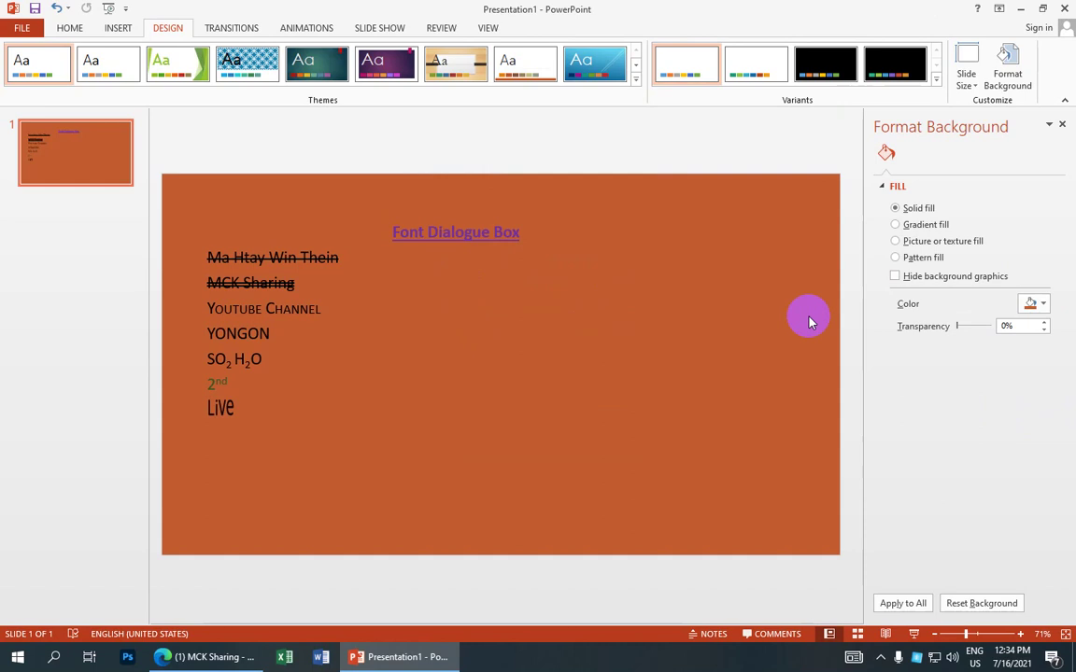
{"action": "left_click", "coordinate": [1037, 303]}
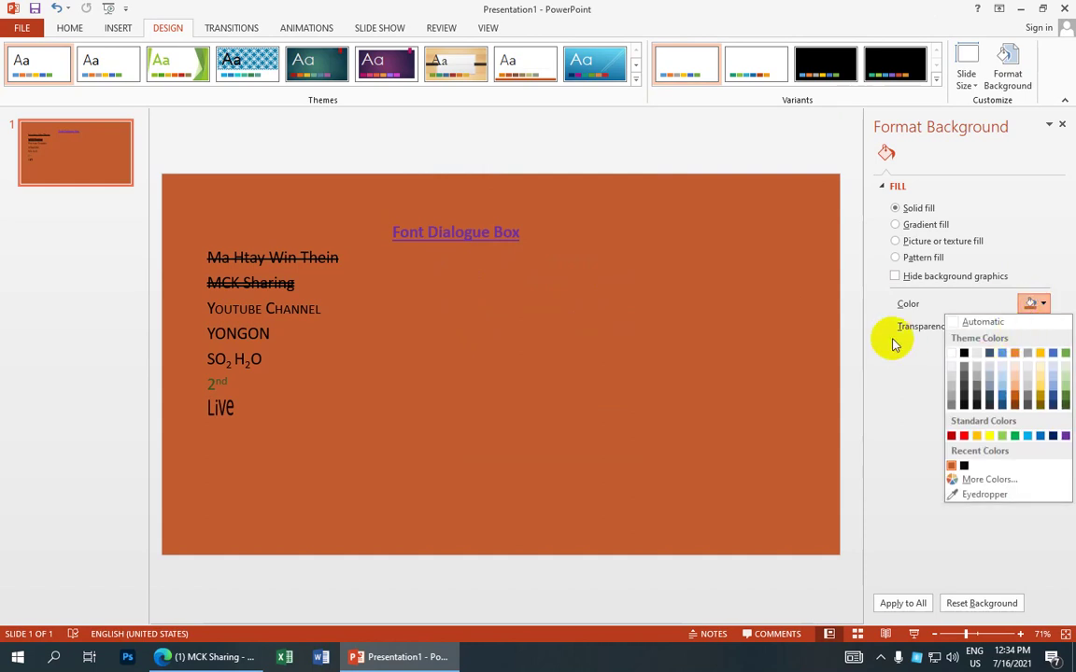
{"action": "left_click", "coordinate": [781, 281]}
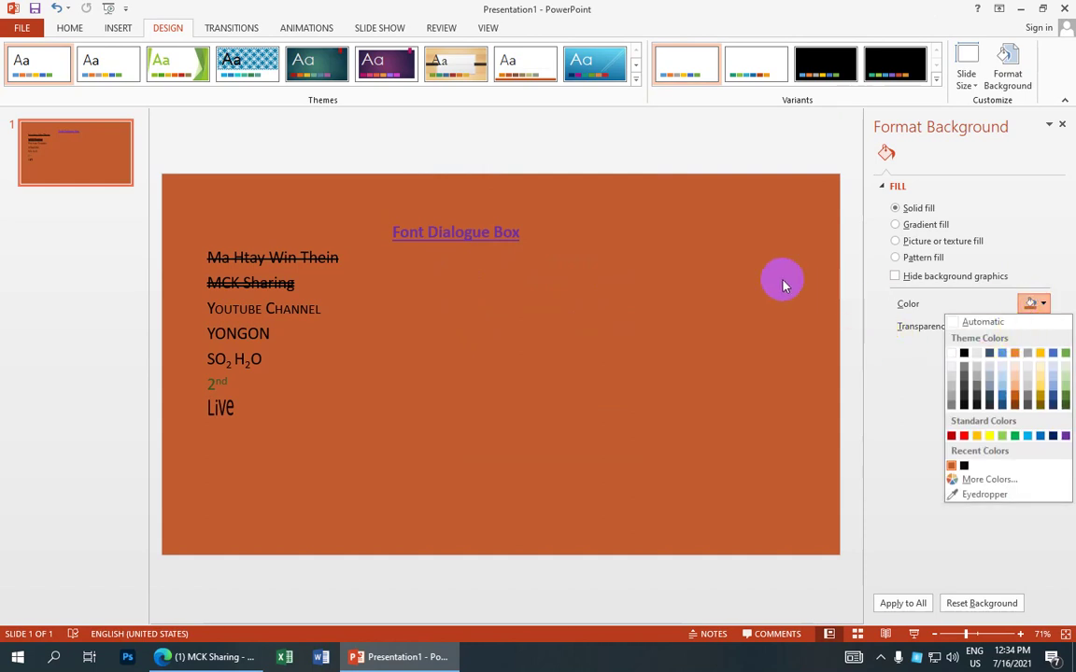
Step: Switch to a light blue gradient fill, moving, adding and removing stops around 31–53%
{"action": "left_click", "coordinate": [895, 225]}
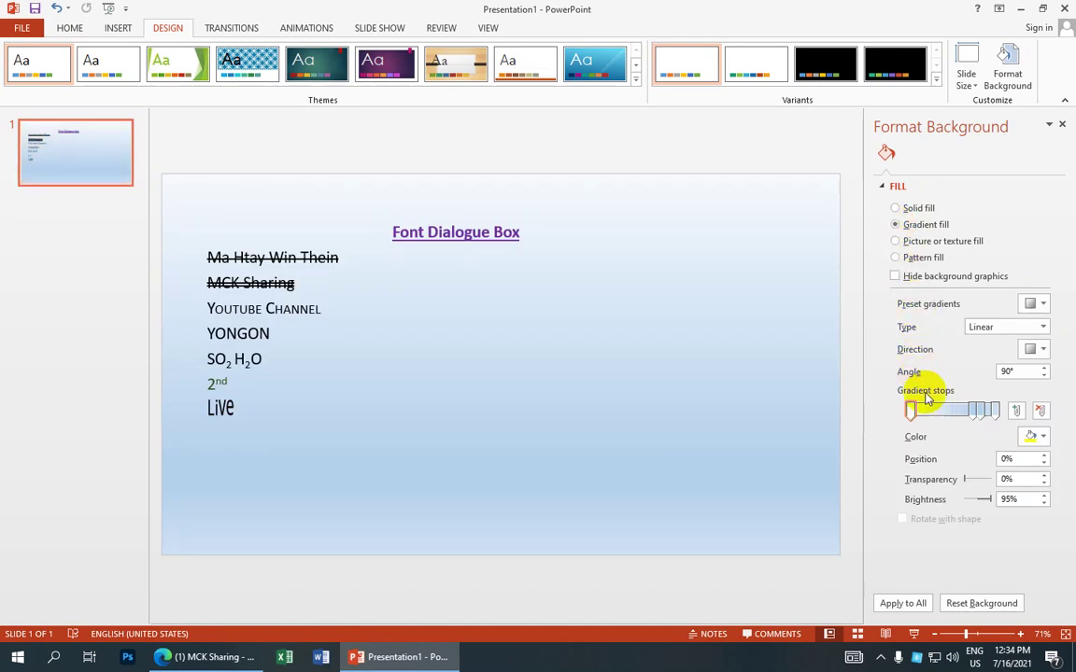
{"action": "left_click_drag", "start_coordinate": [972, 410], "coordinate": [956, 412]}
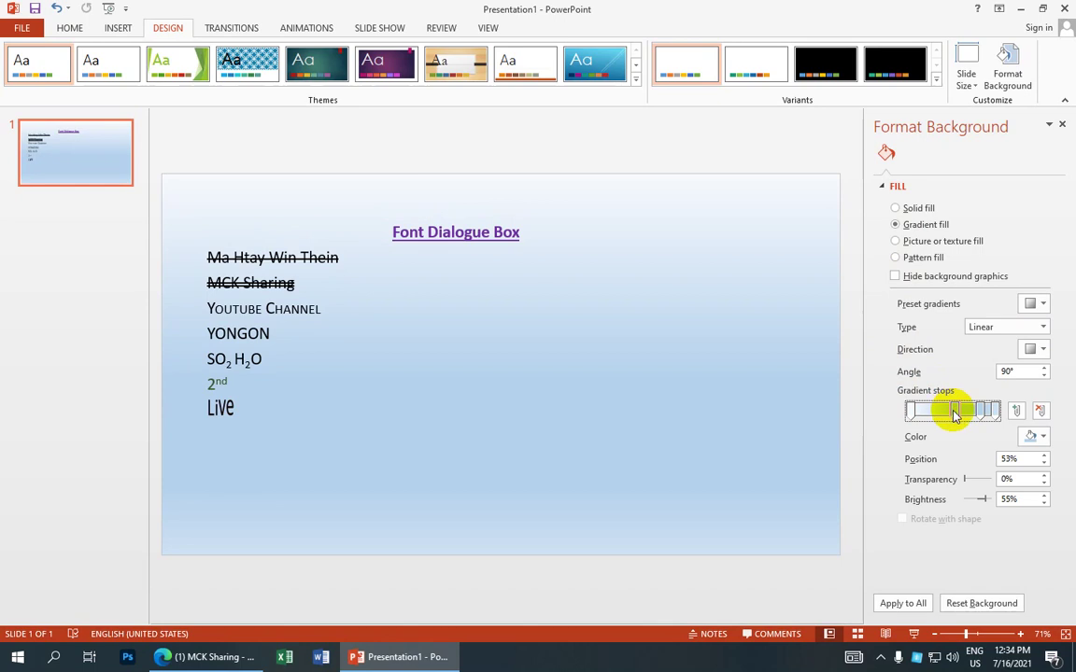
{"action": "left_click", "coordinate": [1016, 412]}
{"action": "left_click_drag", "start_coordinate": [960, 417], "coordinate": [942, 417]}
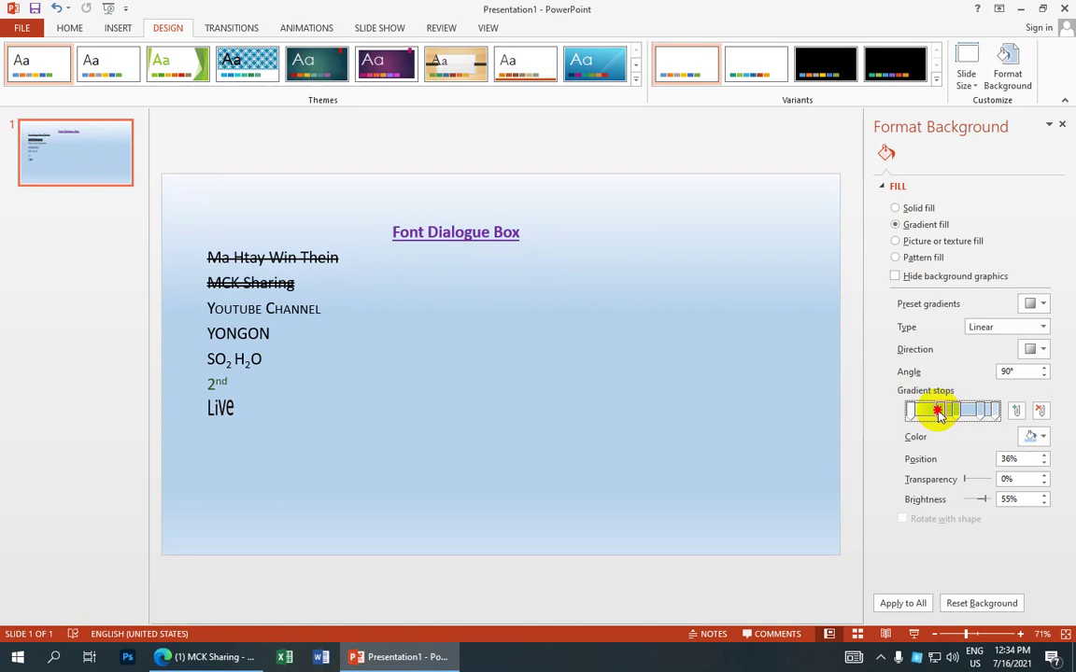
{"action": "left_click", "coordinate": [1041, 415]}
{"action": "left_click_drag", "start_coordinate": [953, 413], "coordinate": [937, 412]}
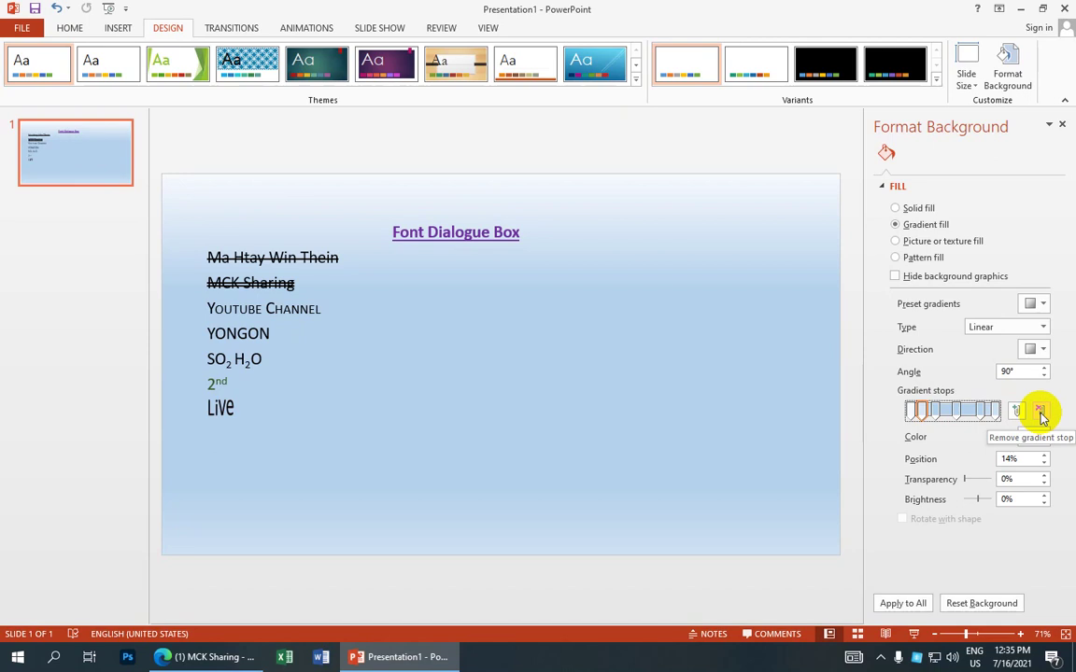
{"action": "left_click", "coordinate": [1041, 416]}
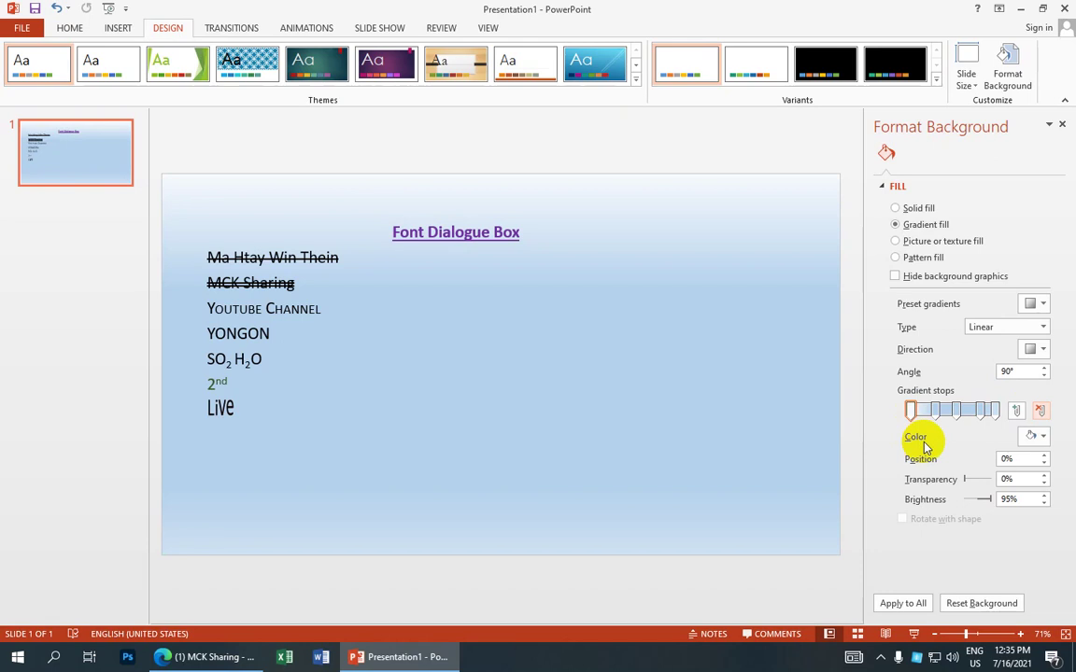
Step: Colour the first gradient stop green, the 30% stop purple and the 54% stop custom dark green
{"action": "left_click", "coordinate": [1040, 437]}
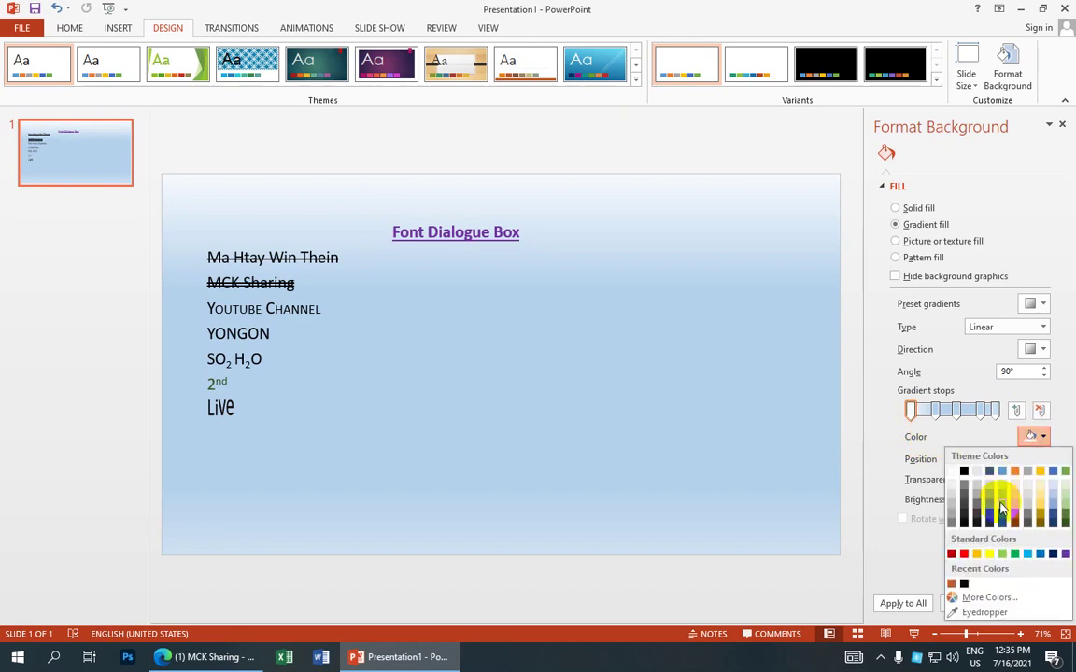
{"action": "left_click", "coordinate": [1016, 555]}
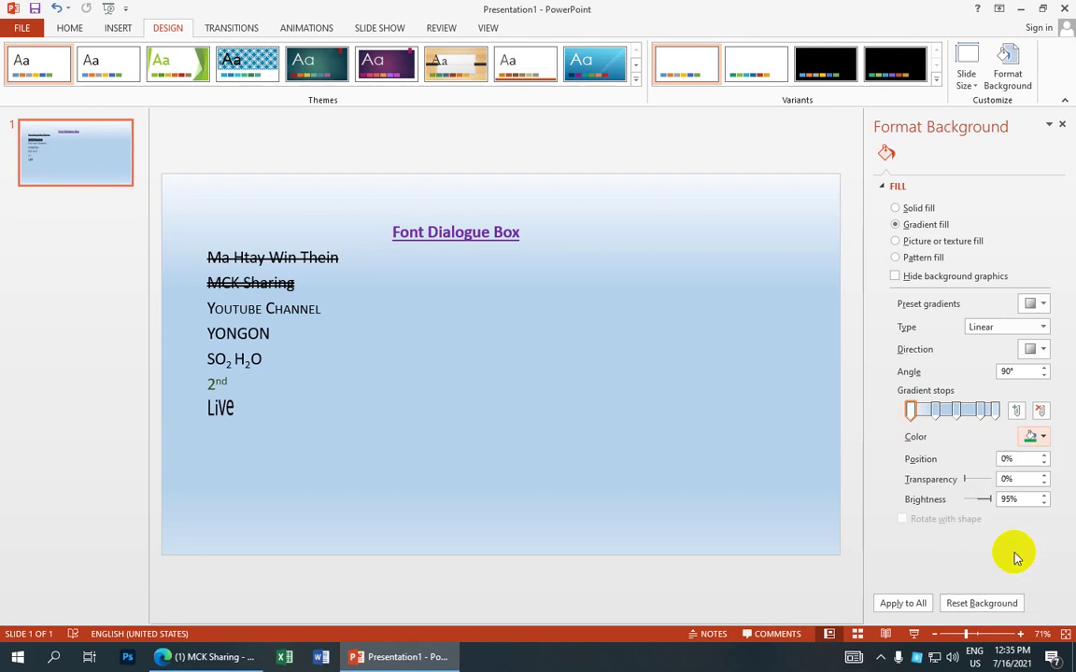
{"action": "left_click", "coordinate": [937, 412]}
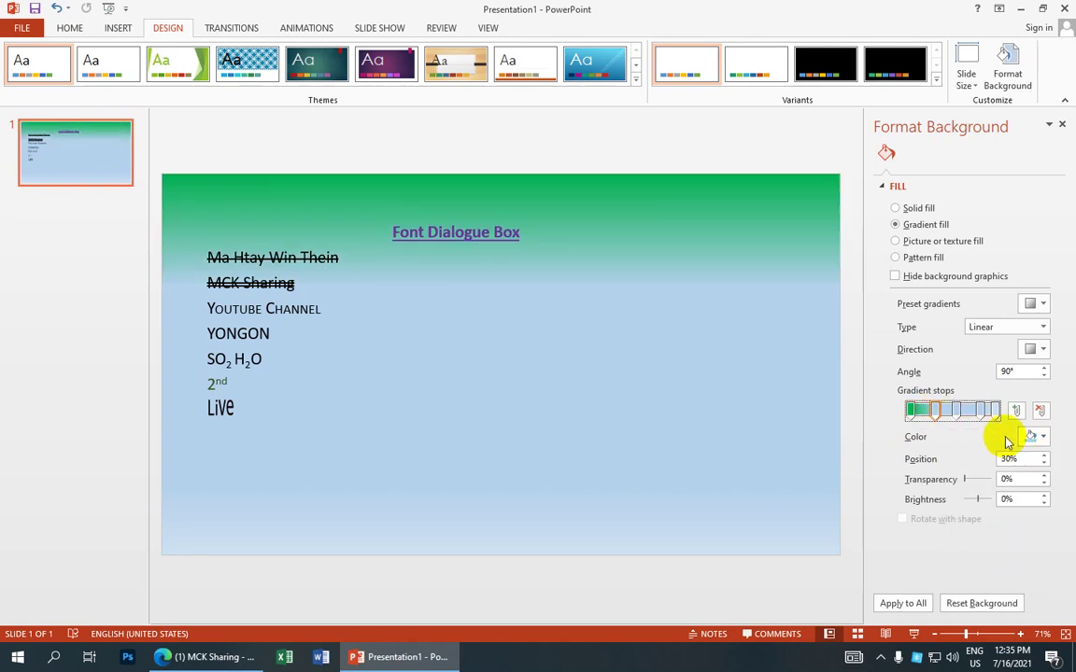
{"action": "left_click", "coordinate": [1043, 437]}
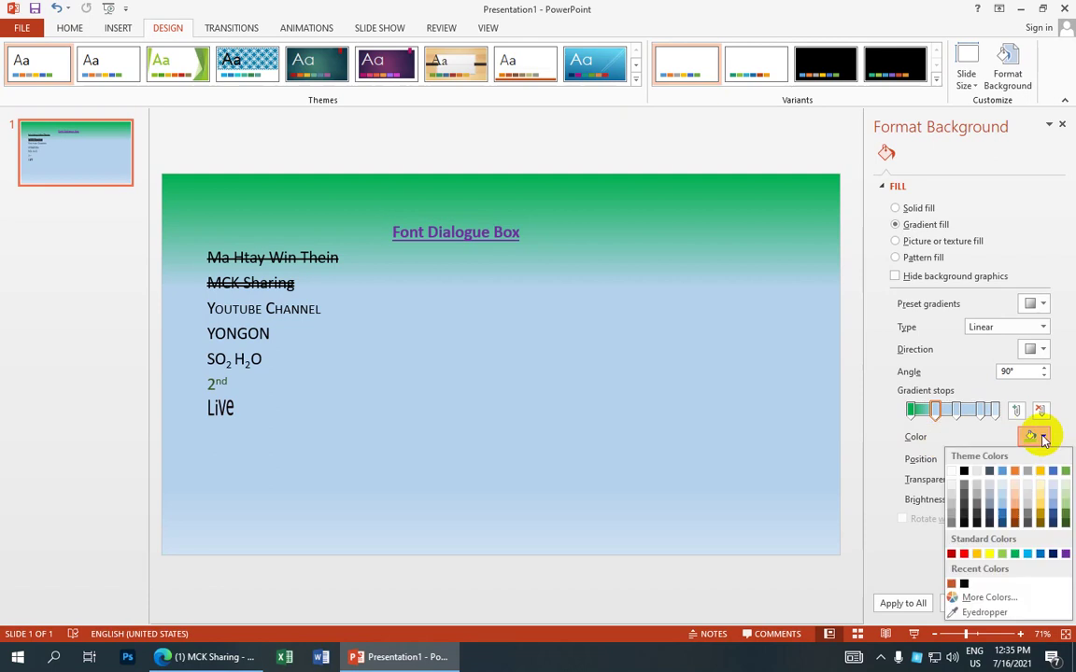
{"action": "left_click", "coordinate": [1064, 554]}
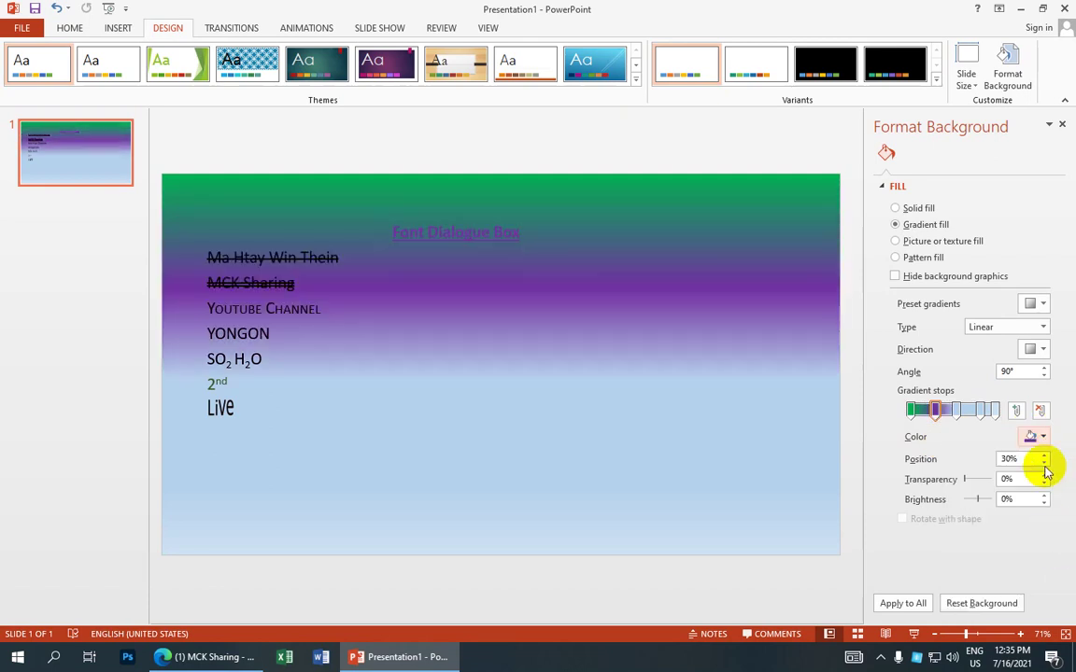
{"action": "left_click", "coordinate": [959, 411]}
{"action": "left_click", "coordinate": [1038, 435]}
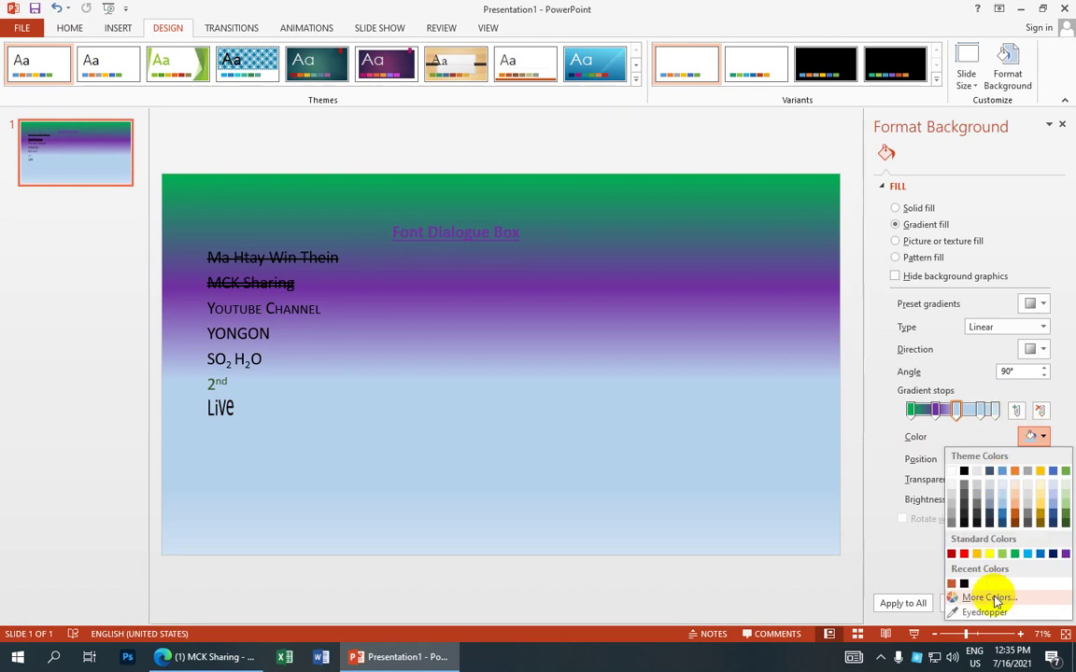
{"action": "left_click", "coordinate": [988, 597]}
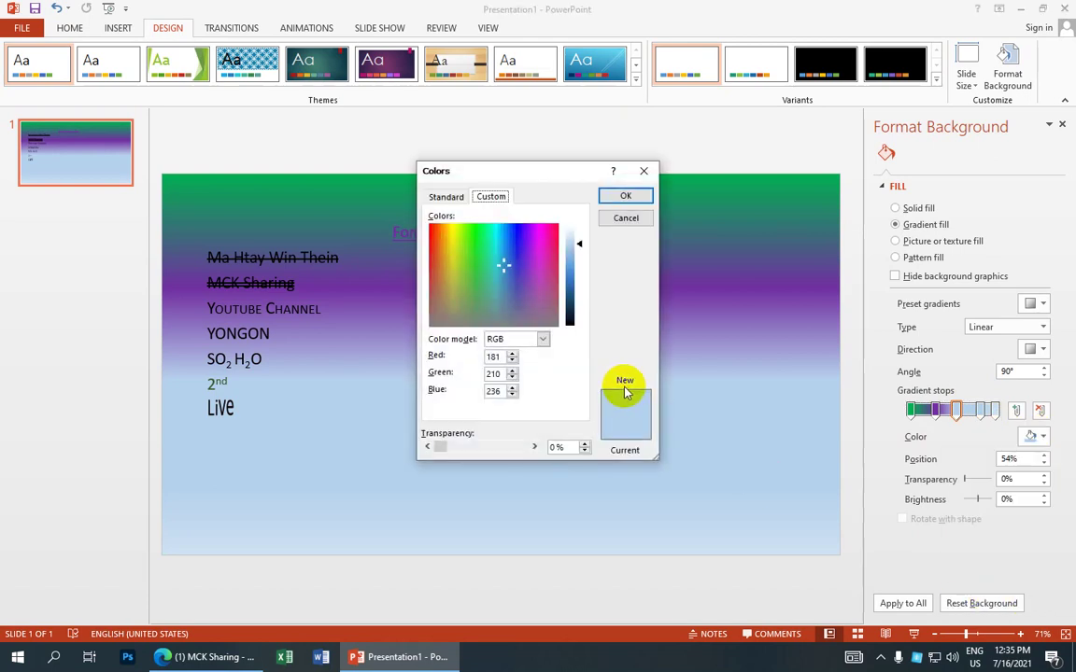
{"action": "mouse_move", "coordinate": [463, 300]}
{"action": "left_mouse_down"}
{"action": "mouse_move", "coordinate": [448, 318]}
{"action": "mouse_move", "coordinate": [475, 310]}
{"action": "left_mouse_up"}
{"action": "left_click_drag", "start_coordinate": [581, 242], "coordinate": [577, 294]}
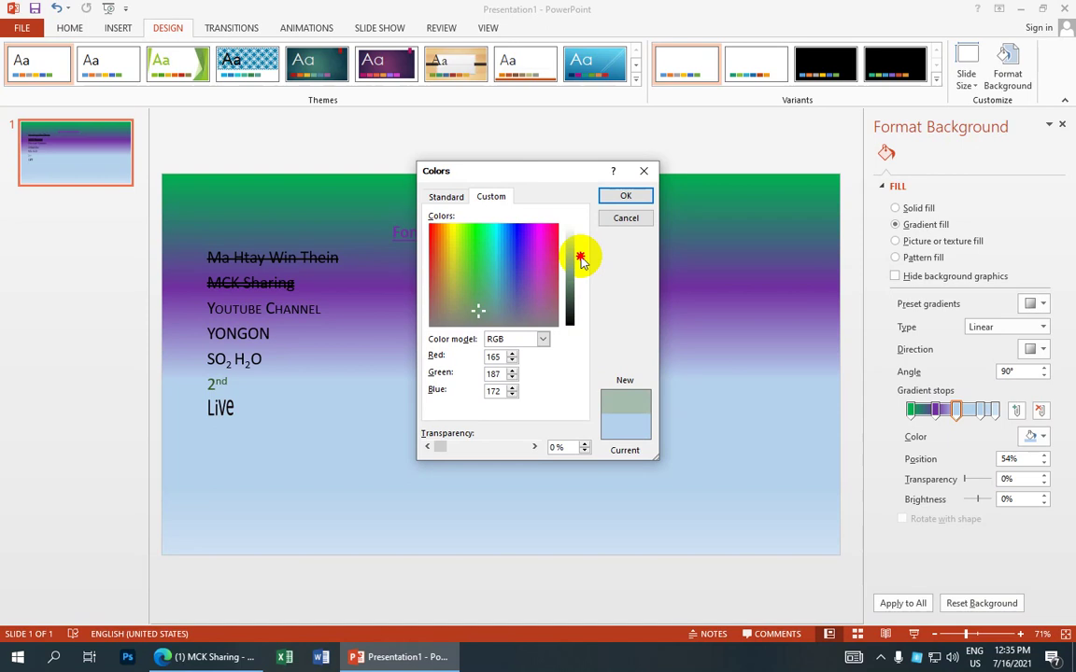
{"action": "left_click", "coordinate": [623, 197]}
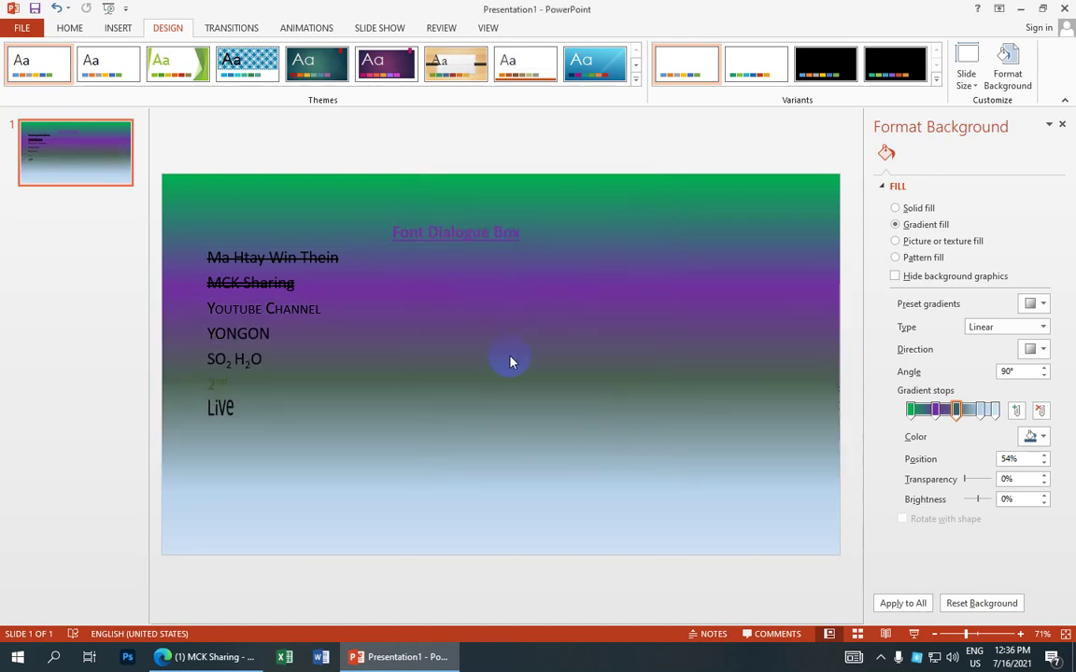
Step: Make the 83% stop yellow and the 100% stop light blue, then nudge the second stop along
{"action": "left_click", "coordinate": [981, 411]}
{"action": "left_click", "coordinate": [1043, 437]}
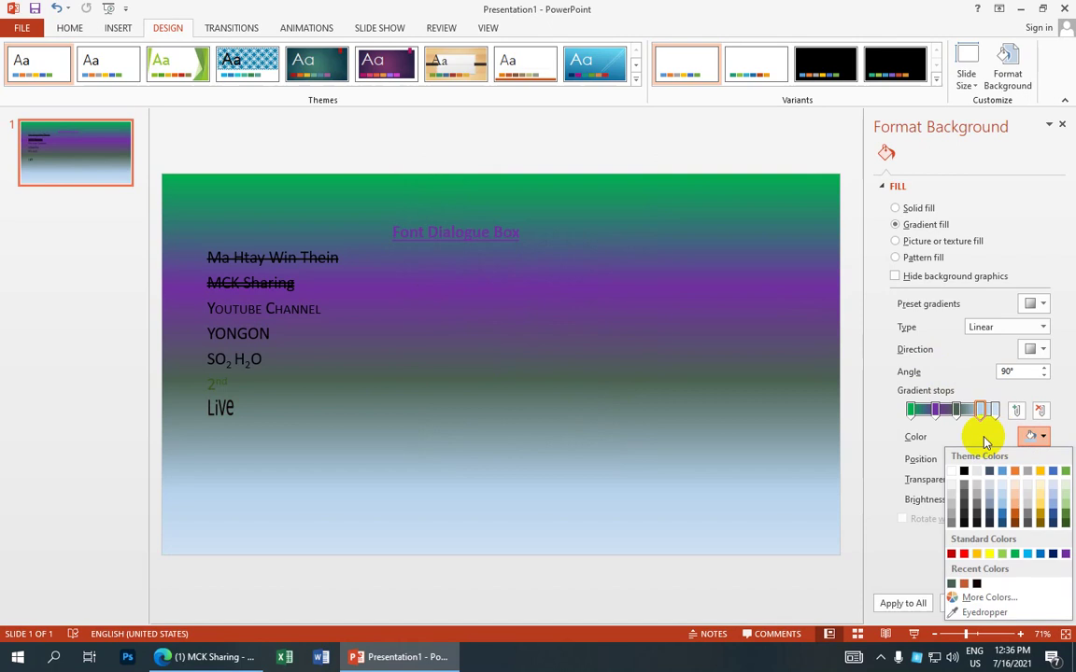
{"action": "left_click", "coordinate": [1060, 552]}
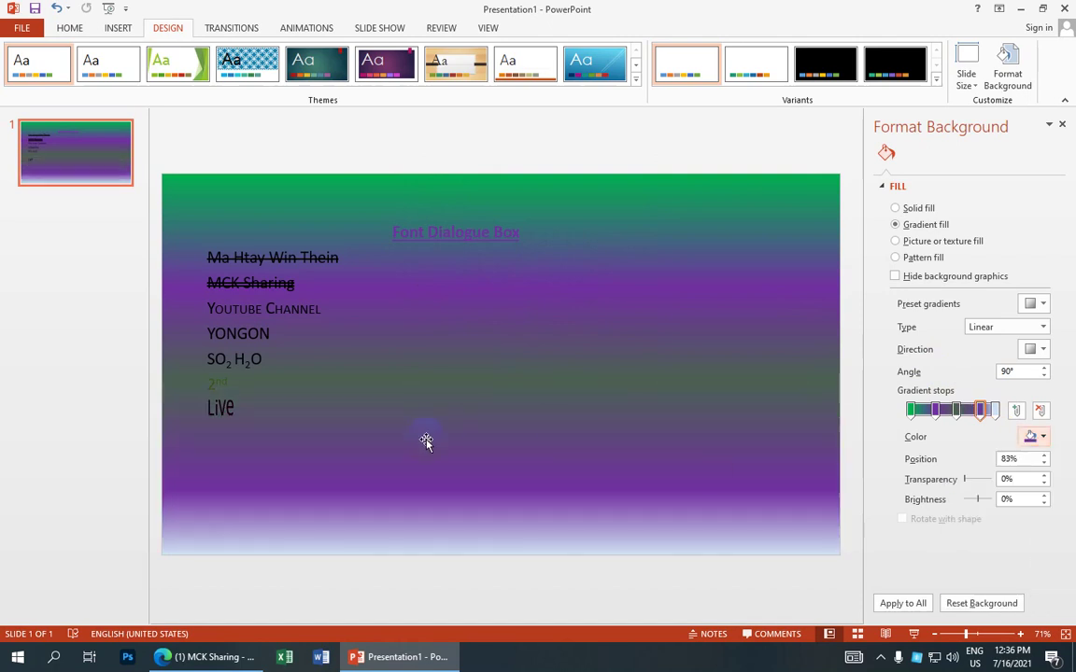
{"action": "left_click", "coordinate": [1043, 437]}
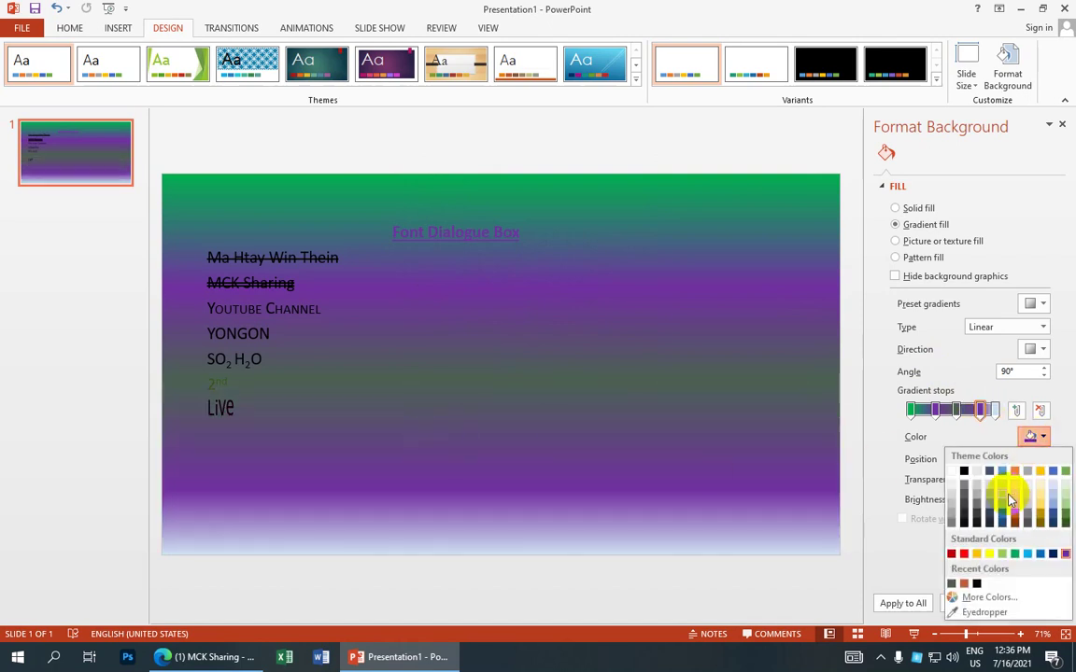
{"action": "left_click", "coordinate": [985, 552]}
{"action": "left_click", "coordinate": [994, 410]}
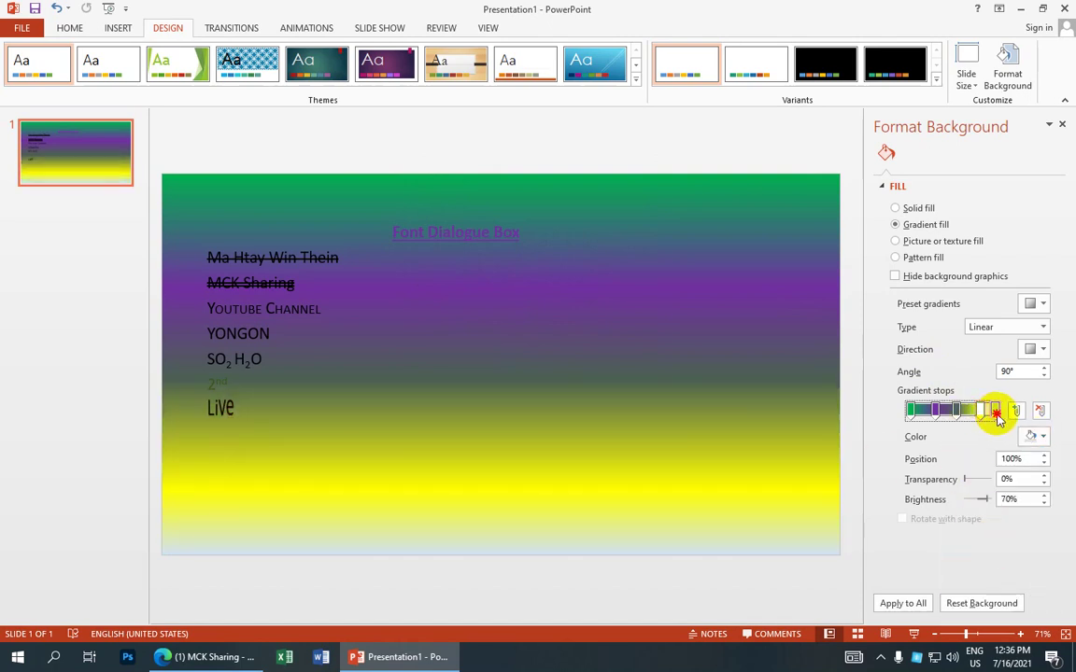
{"action": "left_click", "coordinate": [1045, 437]}
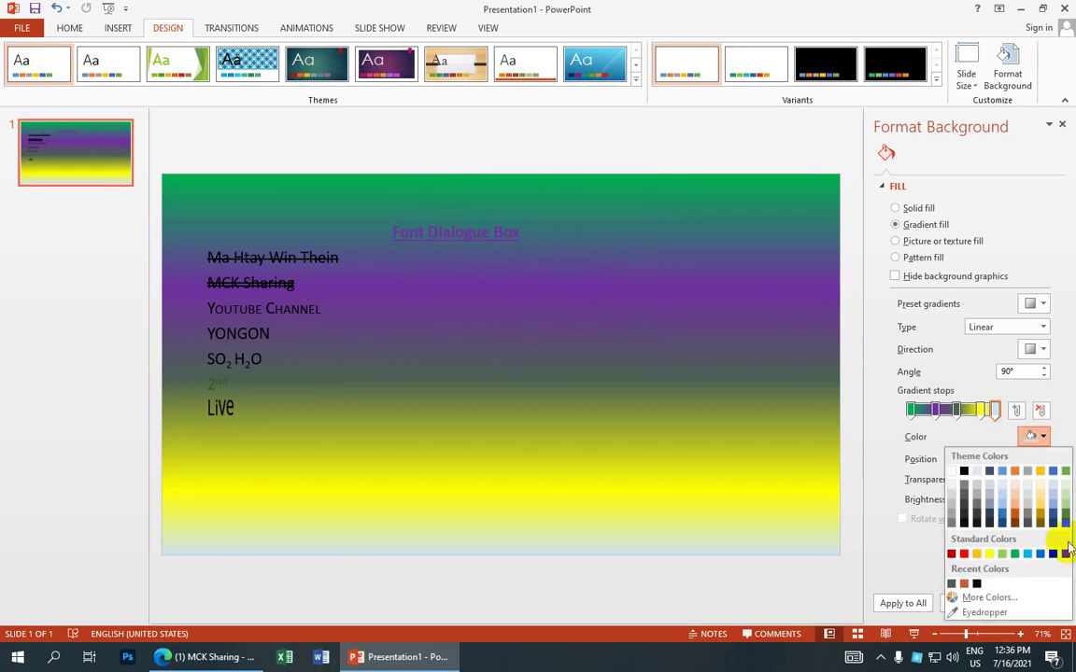
{"action": "left_click", "coordinate": [1027, 555]}
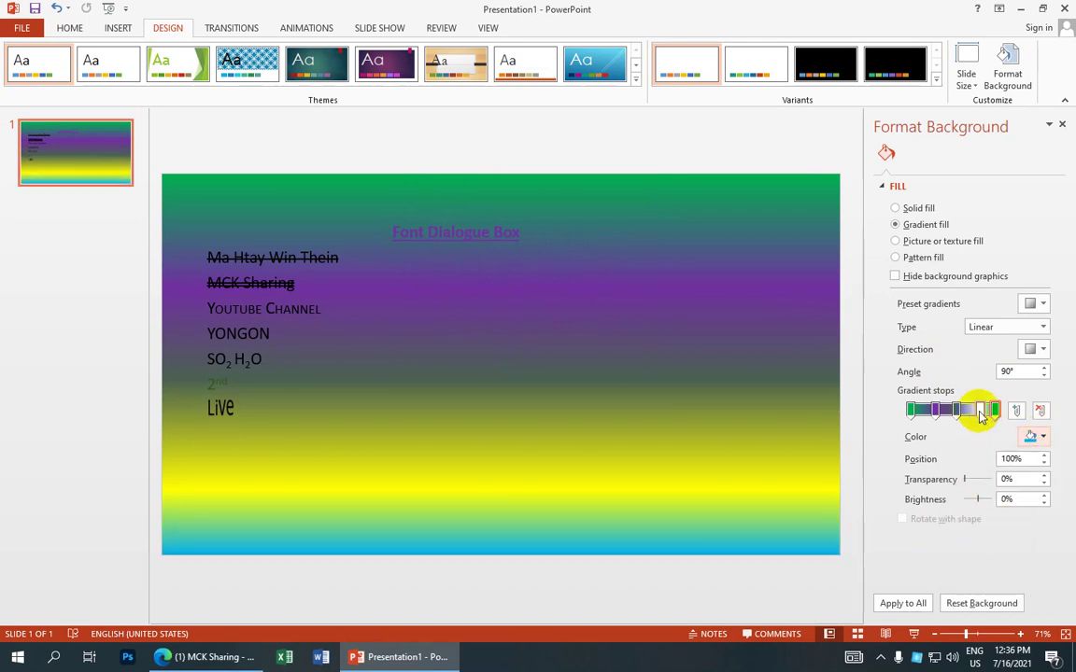
{"action": "left_click", "coordinate": [939, 412]}
{"action": "mouse_move", "coordinate": [932, 415]}
{"action": "left_mouse_down"}
{"action": "mouse_move", "coordinate": [998, 414]}
{"action": "mouse_move", "coordinate": [954, 413]}
{"action": "left_mouse_up"}
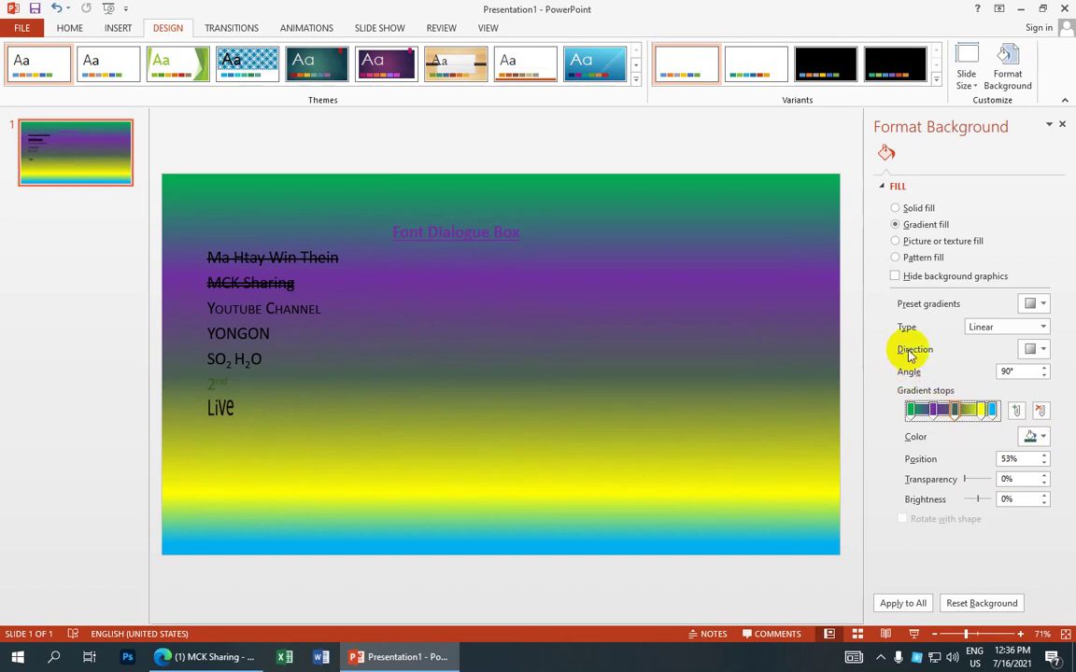
Step: Set the gradient direction to Linear Diagonal – Bottom Left to Top Right (315°), after trying 135°
{"action": "left_click", "coordinate": [1042, 350]}
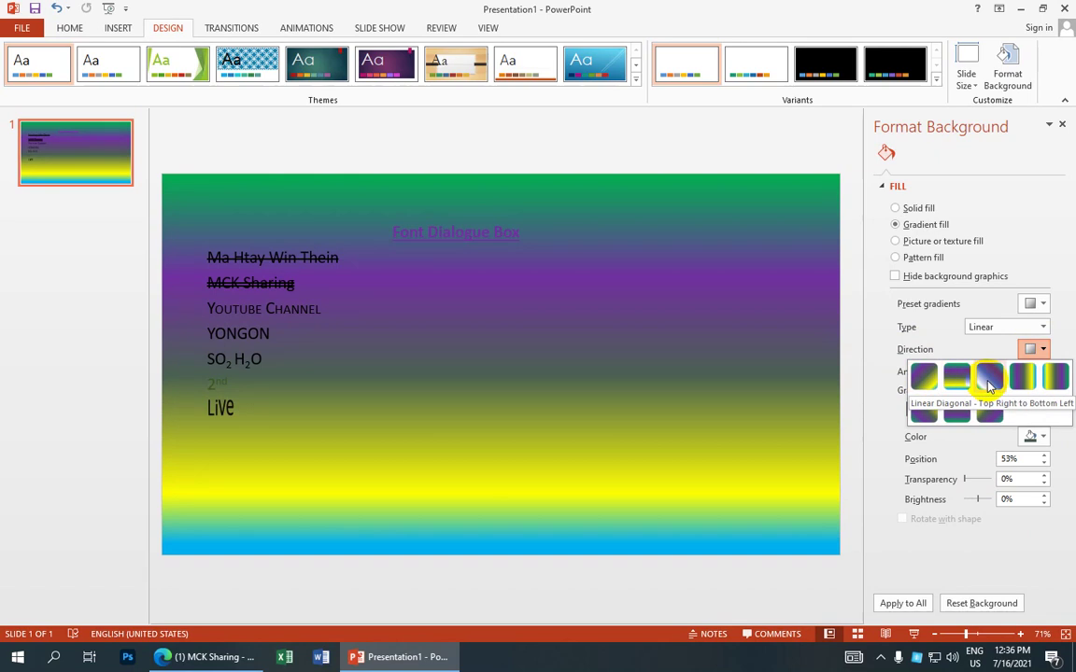
{"action": "left_click", "coordinate": [989, 378]}
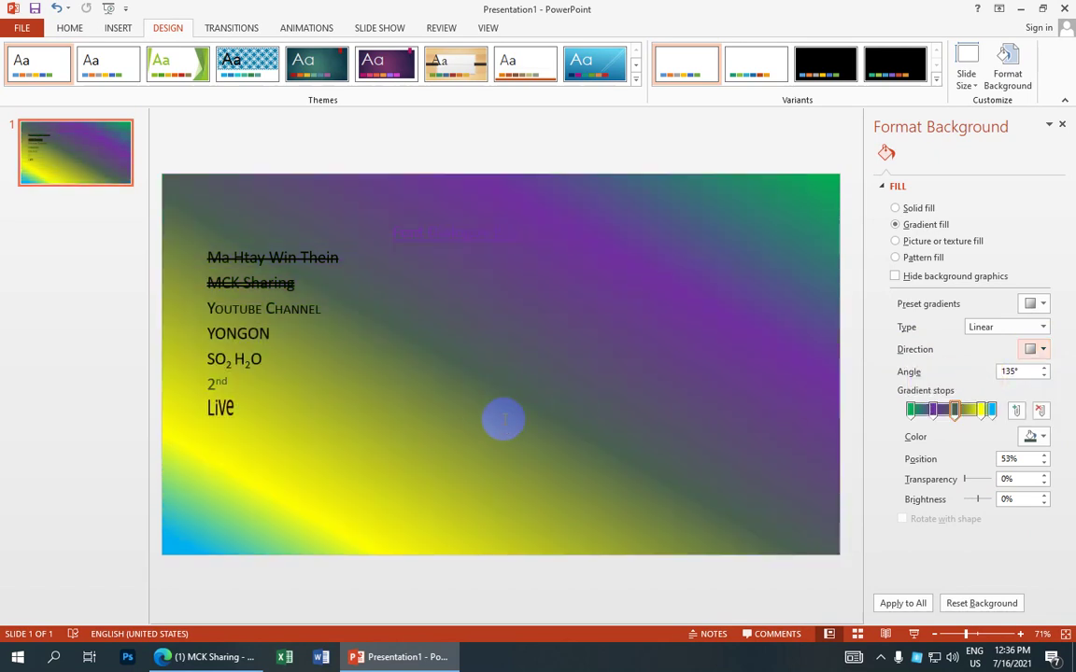
{"action": "left_click", "coordinate": [1043, 351]}
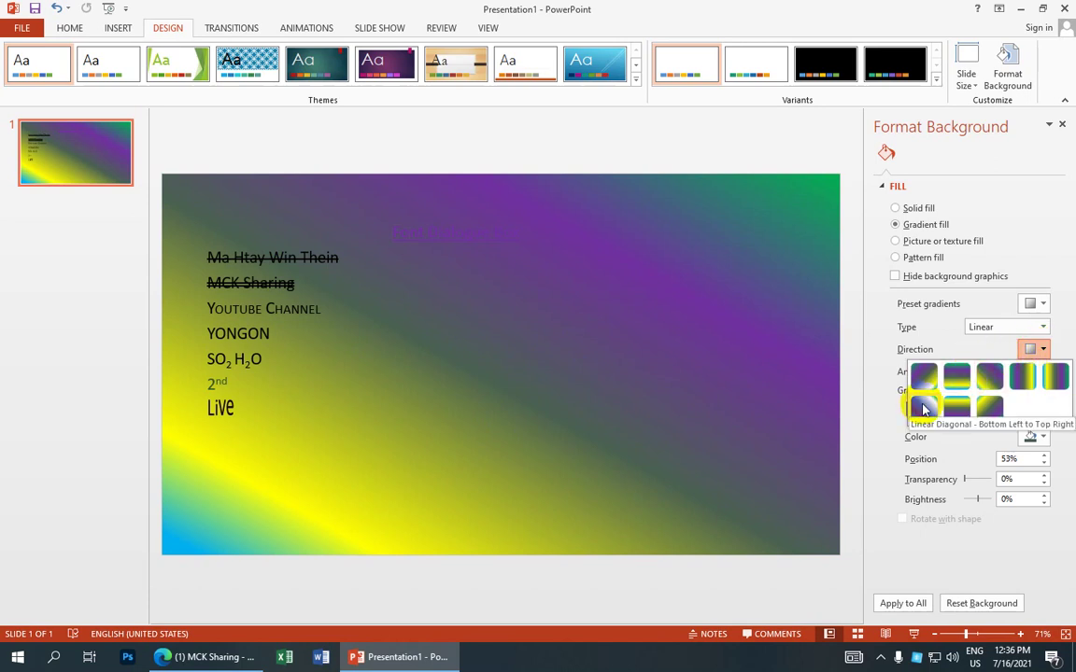
{"action": "left_click", "coordinate": [923, 408]}
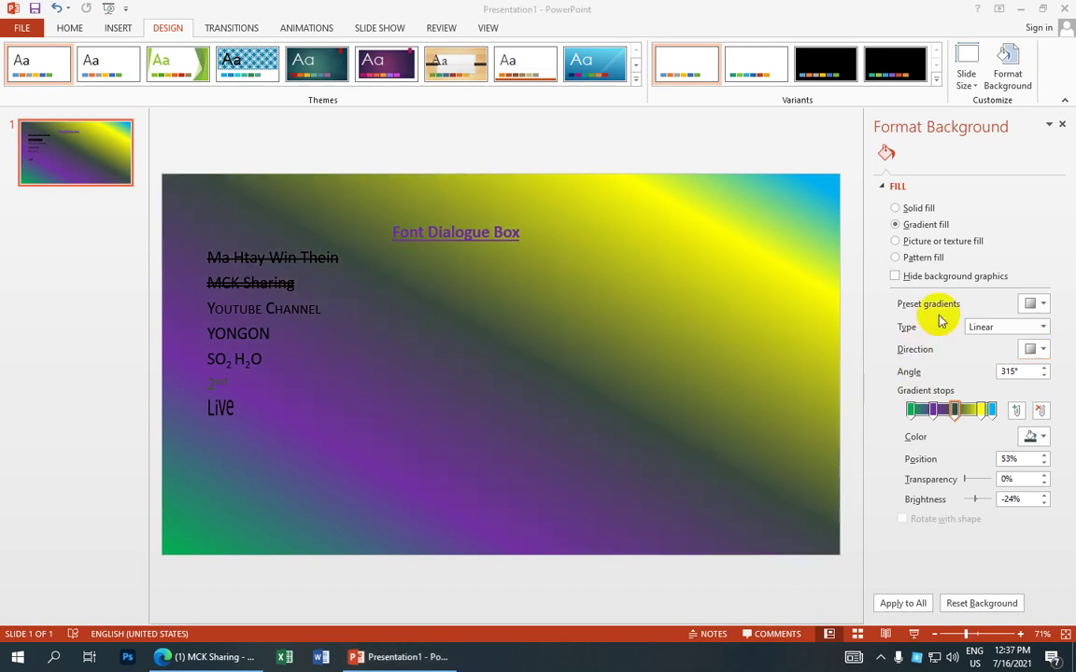
Step: Apply the Bottom Spotlight – Accent 2 preset gradient, after trying Radial Gradient – Accent 1
{"action": "left_click", "coordinate": [1044, 308]}
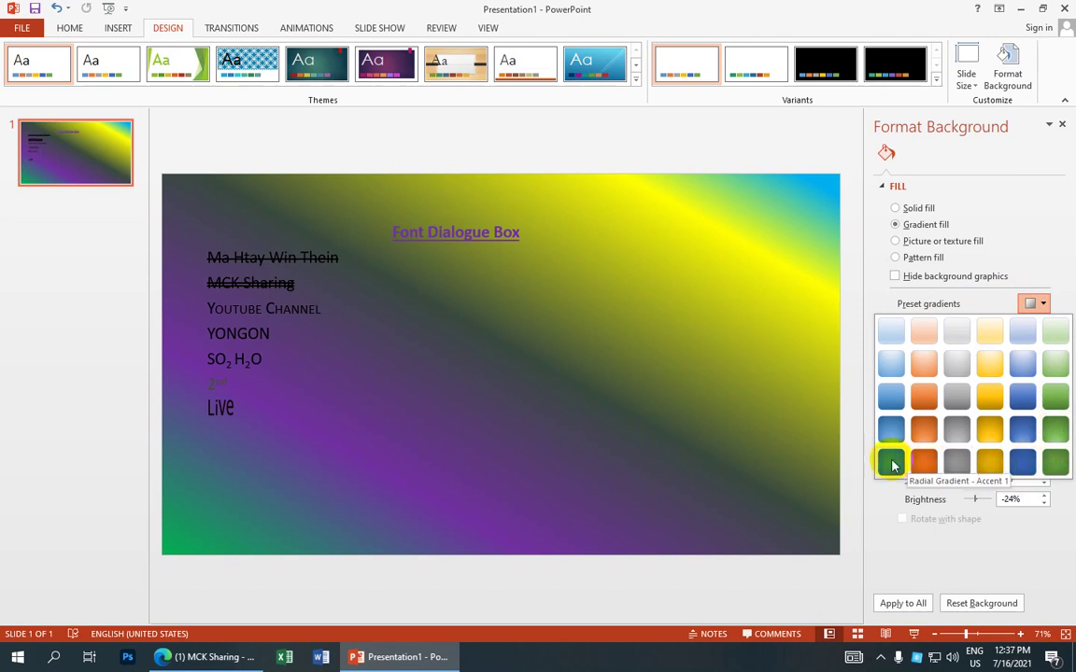
{"action": "left_click", "coordinate": [892, 463]}
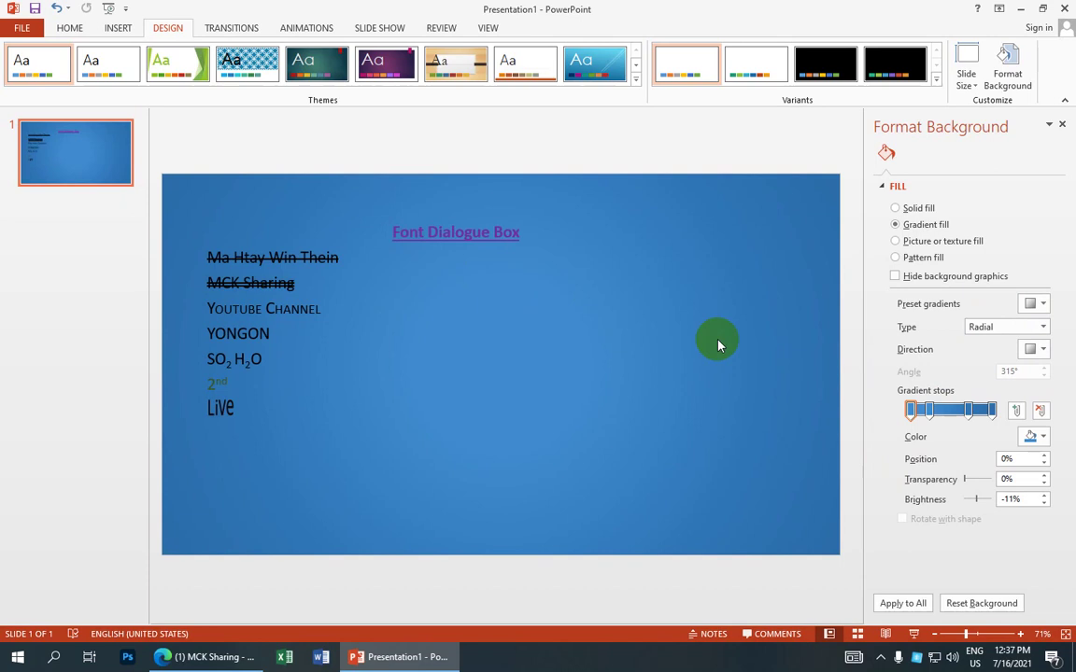
{"action": "left_click", "coordinate": [1044, 308]}
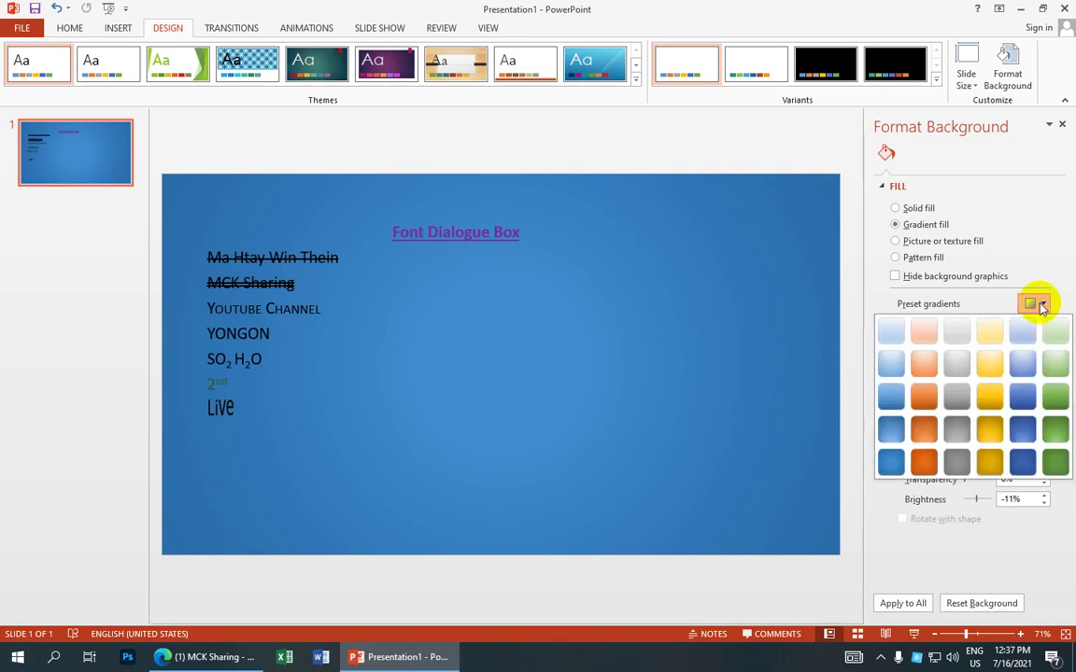
{"action": "left_click", "coordinate": [925, 441]}
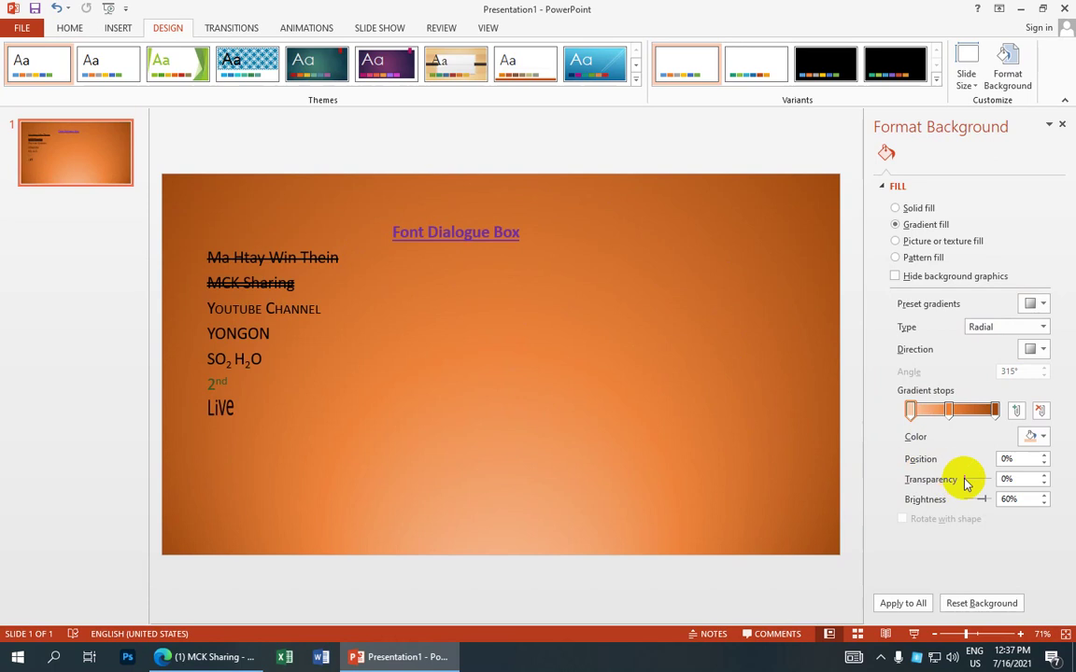
Step: Tweak the stop transparencies and set the outer 100% stop's brightness to -15%
{"action": "mouse_move", "coordinate": [965, 483]}
{"action": "left_mouse_down"}
{"action": "mouse_move", "coordinate": [992, 479]}
{"action": "mouse_move", "coordinate": [968, 480]}
{"action": "left_mouse_up"}
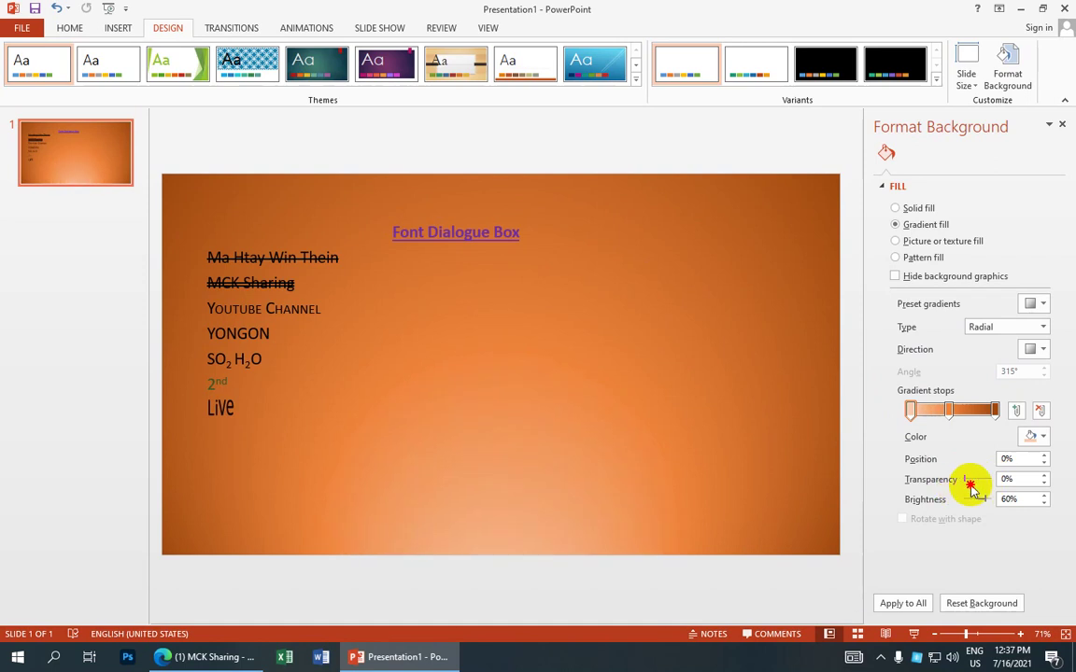
{"action": "left_click", "coordinate": [971, 486]}
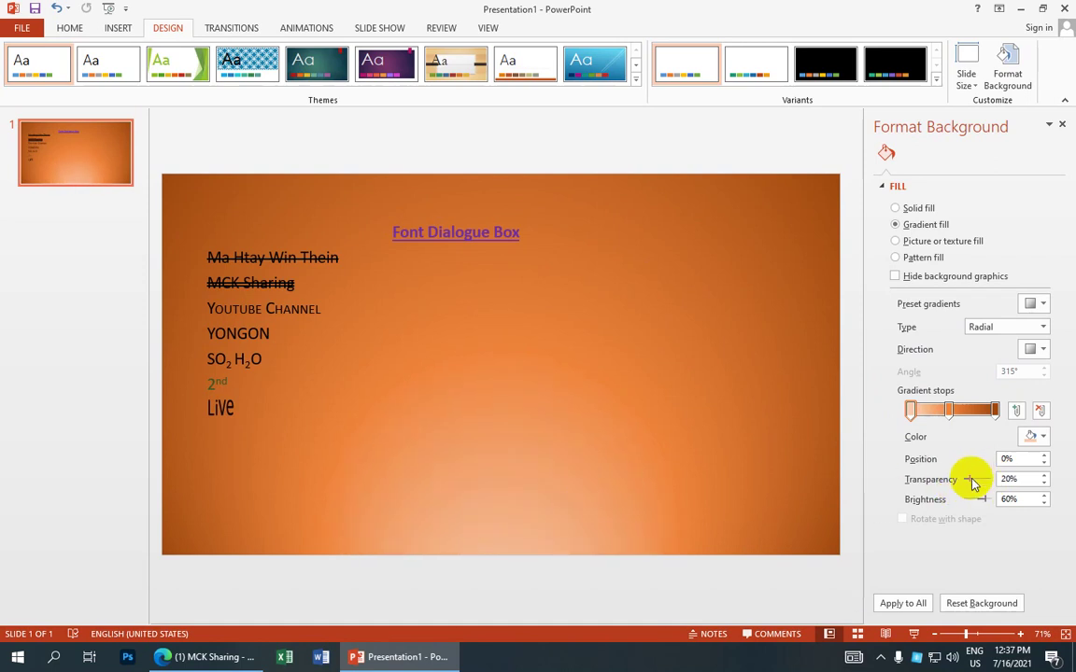
{"action": "left_click_drag", "start_coordinate": [968, 483], "coordinate": [966, 480]}
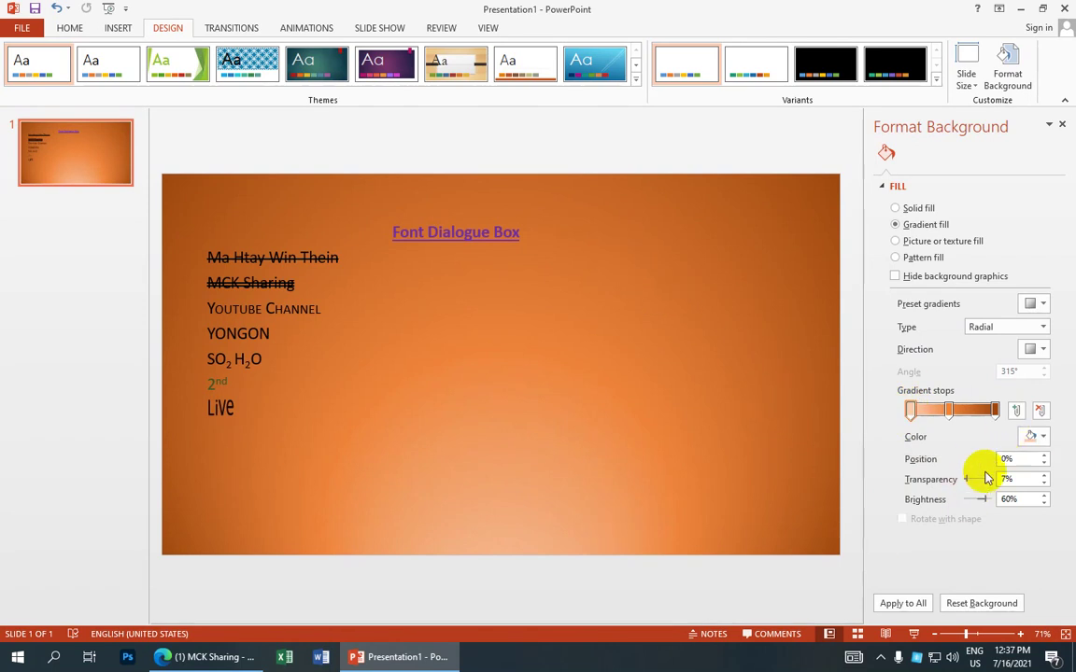
{"action": "left_click_drag", "start_coordinate": [967, 480], "coordinate": [959, 480]}
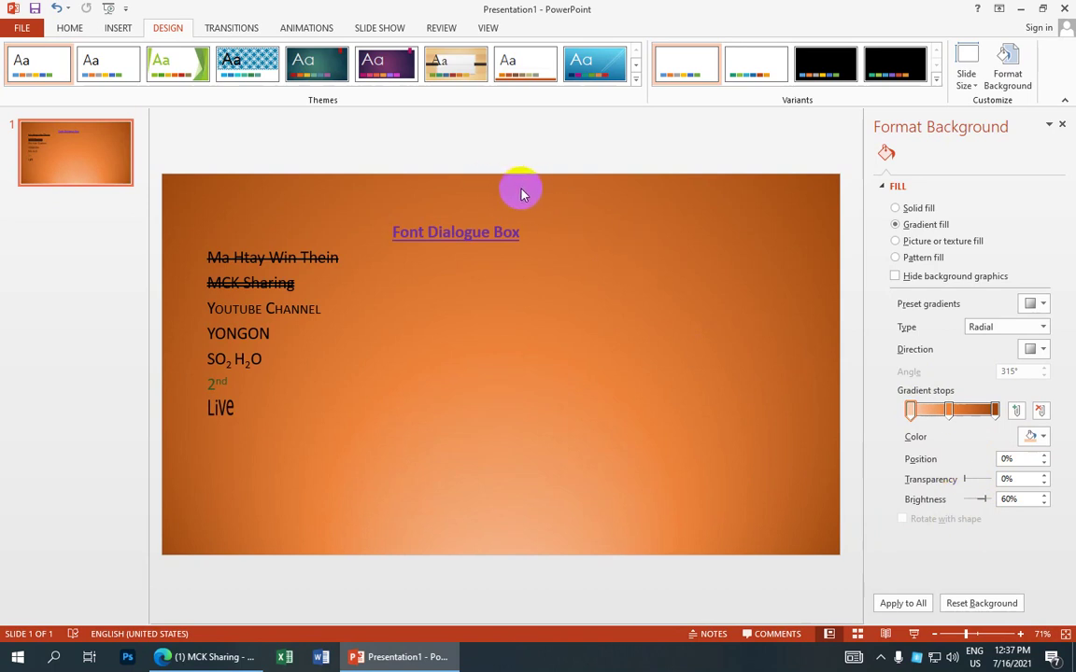
{"action": "left_click", "coordinate": [995, 411]}
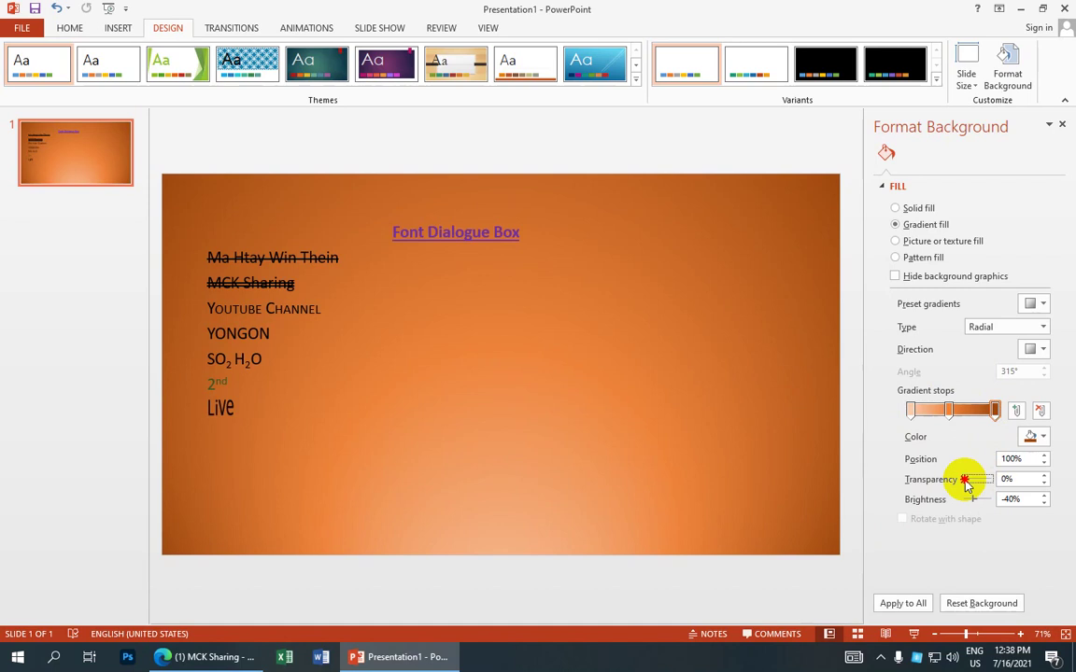
{"action": "left_click_drag", "start_coordinate": [965, 480], "coordinate": [979, 480]}
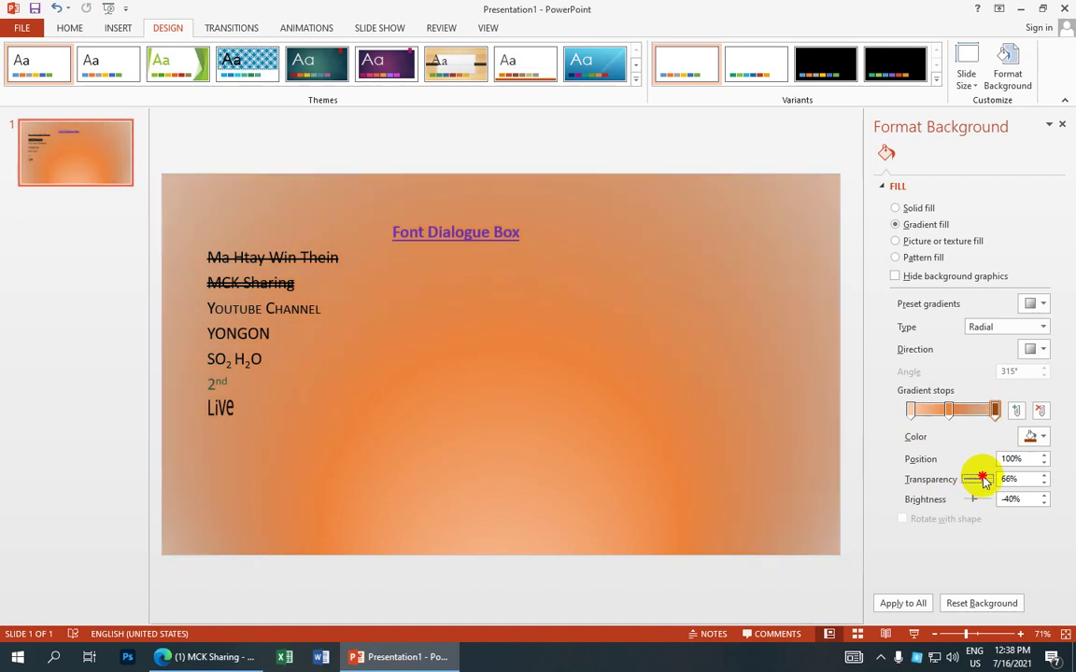
{"action": "left_click_drag", "start_coordinate": [979, 480], "coordinate": [962, 481]}
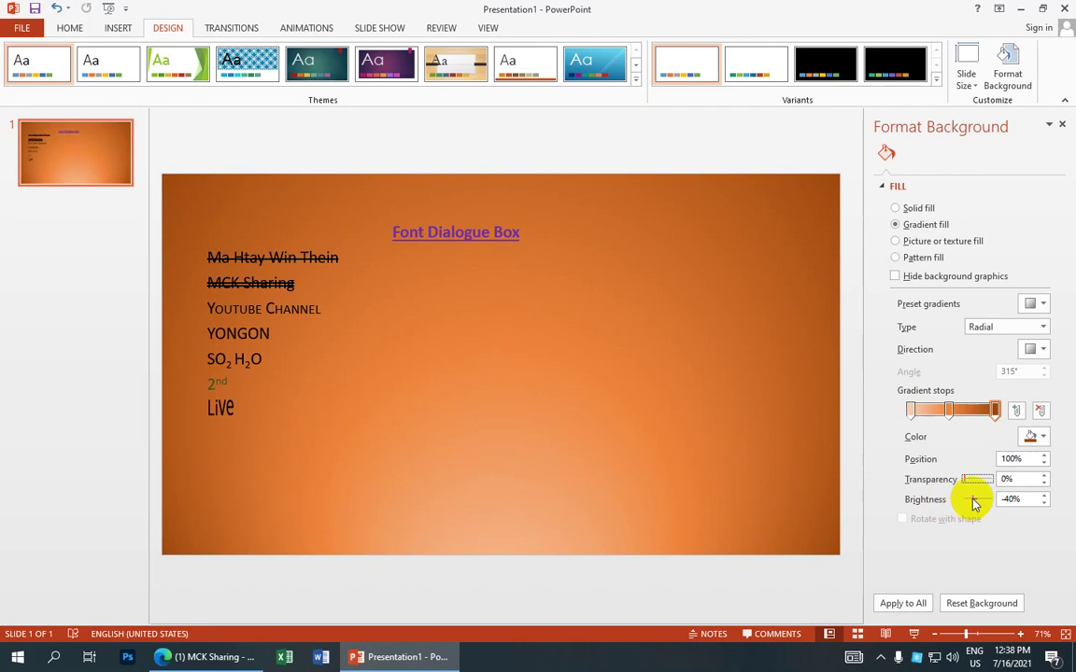
{"action": "mouse_move", "coordinate": [974, 503]}
{"action": "left_mouse_down"}
{"action": "mouse_move", "coordinate": [998, 501]}
{"action": "mouse_move", "coordinate": [955, 502]}
{"action": "mouse_move", "coordinate": [980, 504]}
{"action": "left_mouse_up"}
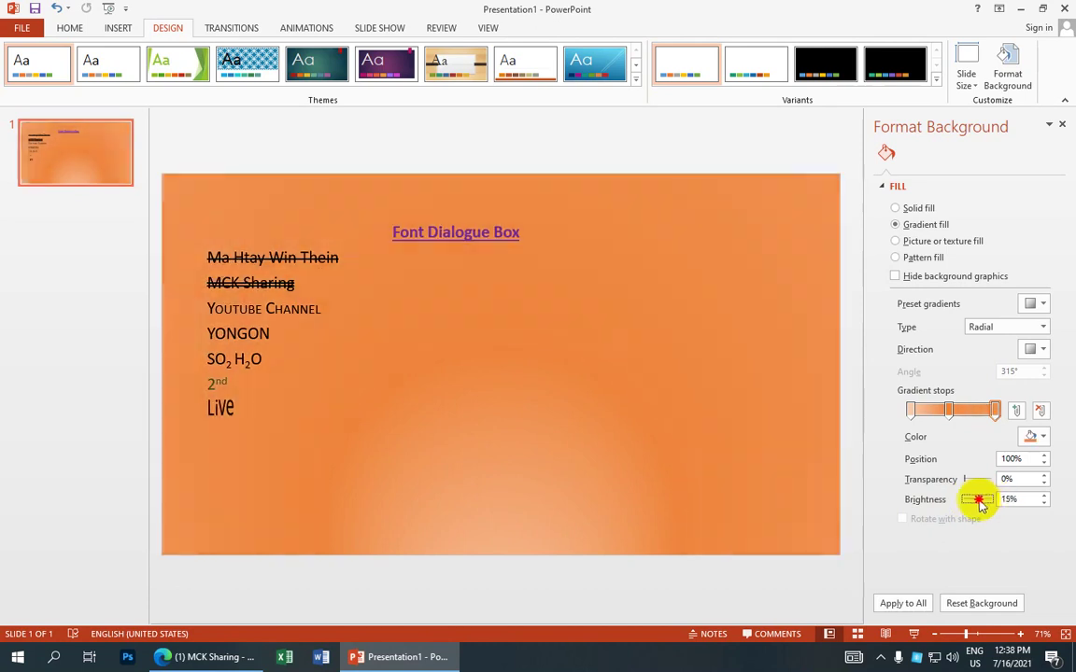
{"action": "left_click_drag", "start_coordinate": [980, 504], "coordinate": [973, 500]}
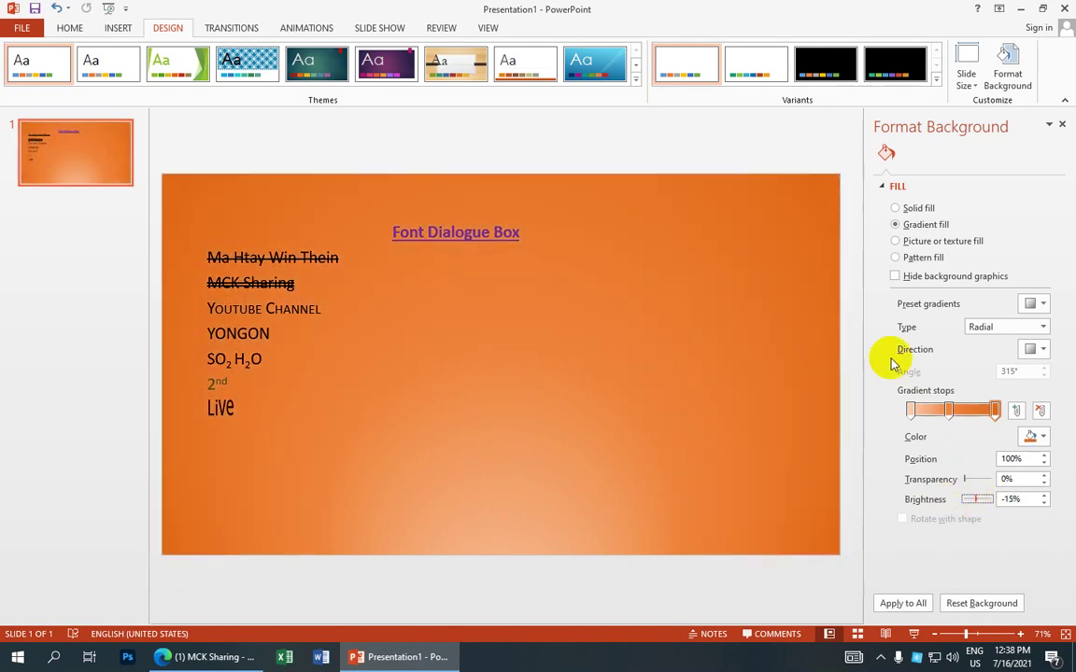
{"action": "left_click", "coordinate": [618, 318]}
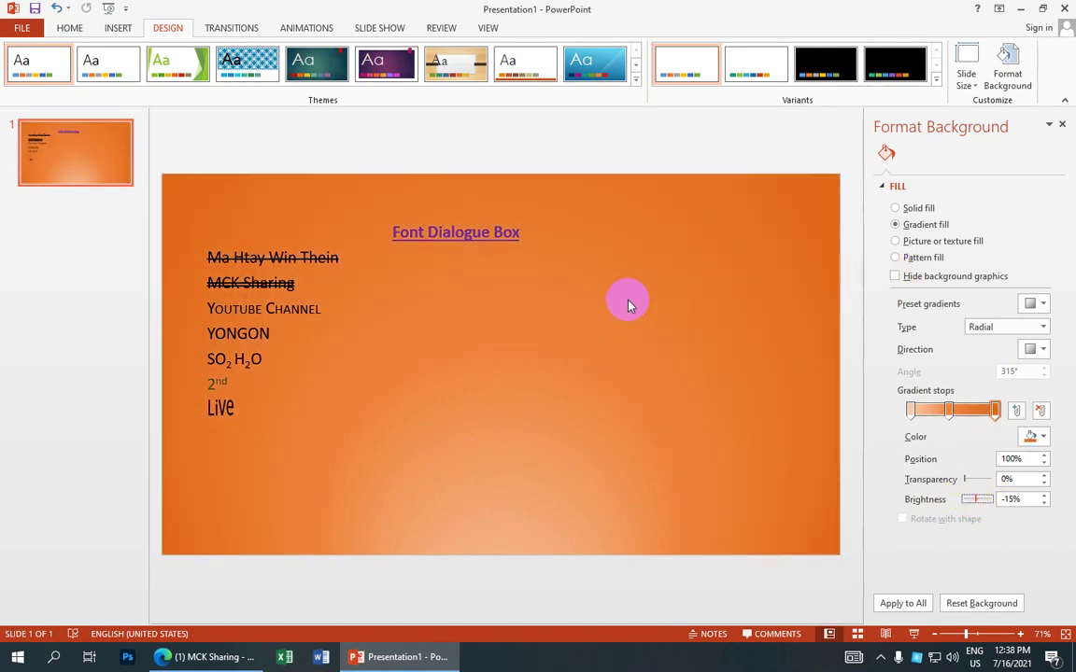
Step: Use the Medium wood texture fill at 30% transparency, after trying Denim
{"action": "left_click", "coordinate": [900, 242]}
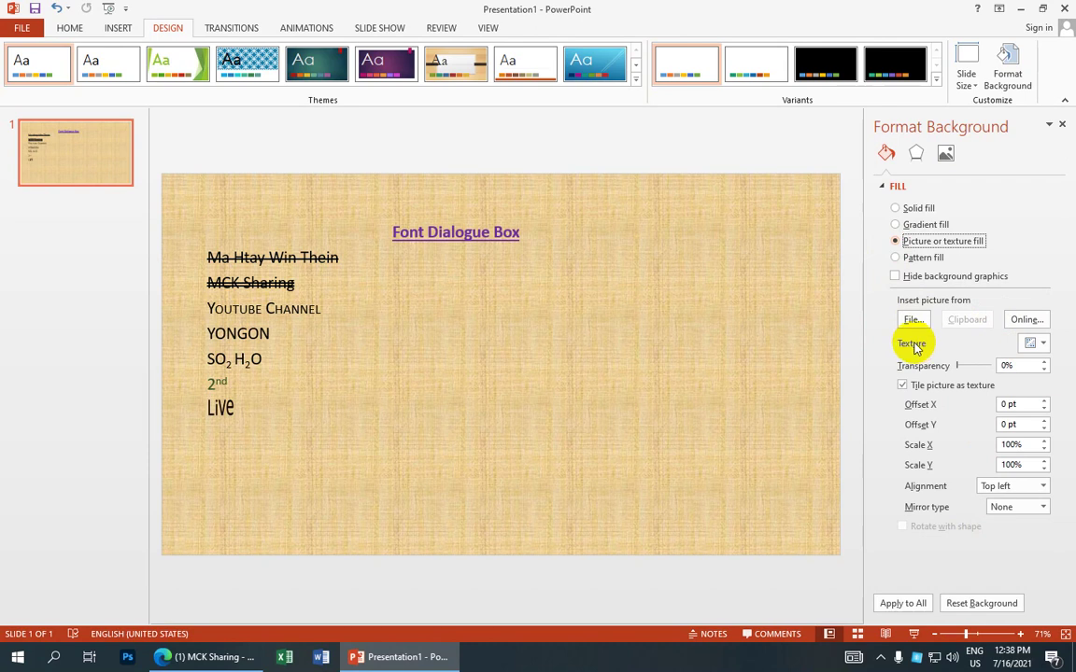
{"action": "left_click", "coordinate": [1045, 347]}
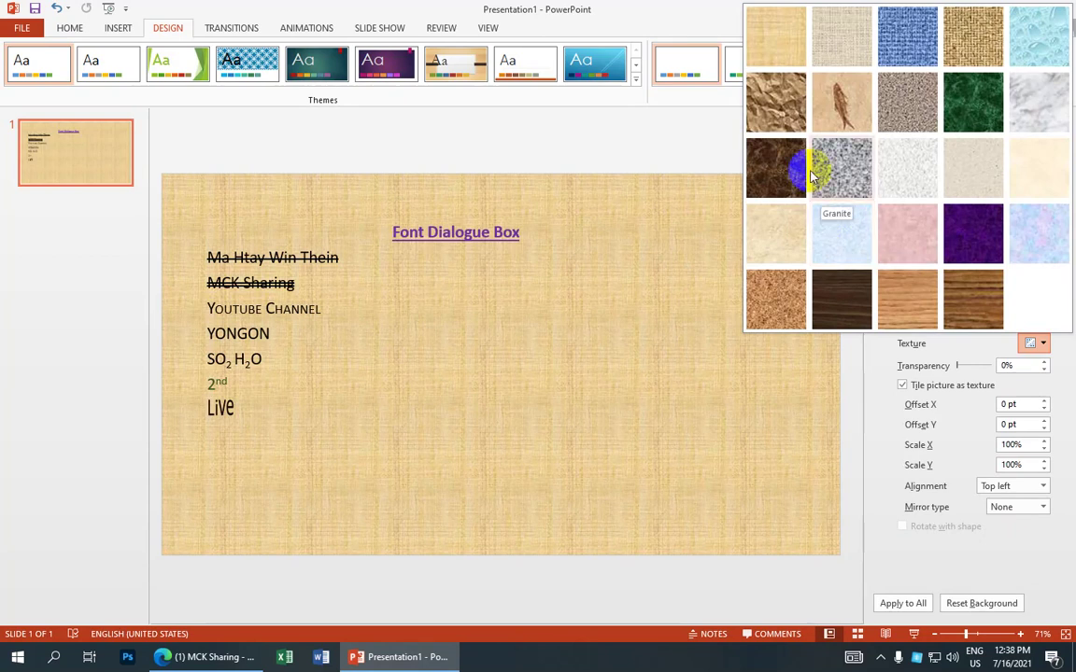
{"action": "left_click", "coordinate": [915, 51]}
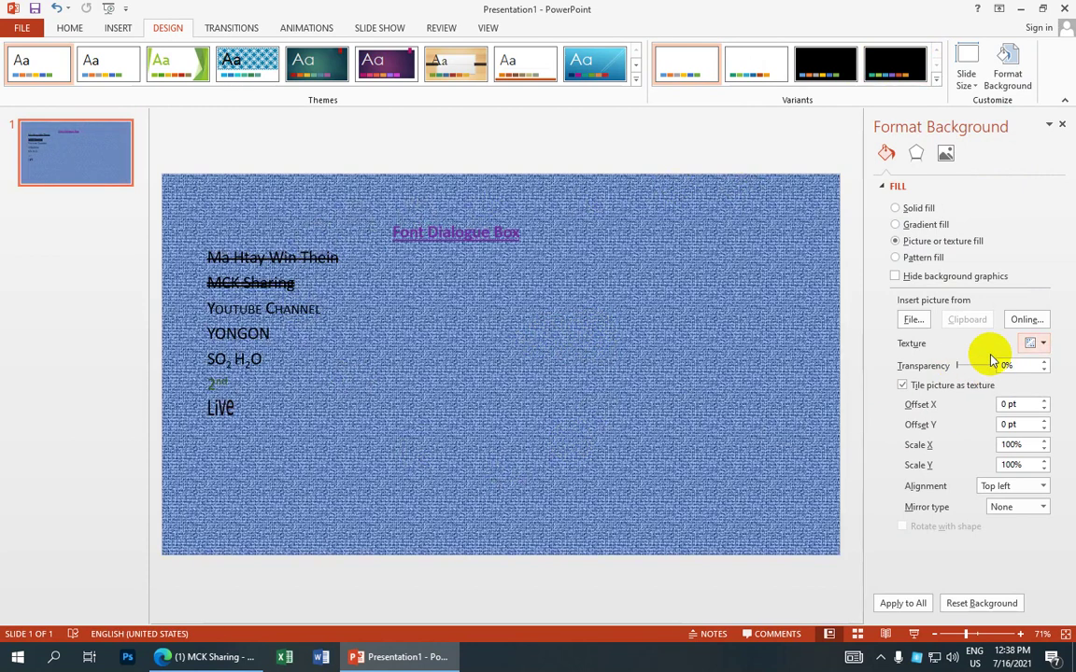
{"action": "left_click", "coordinate": [1037, 343]}
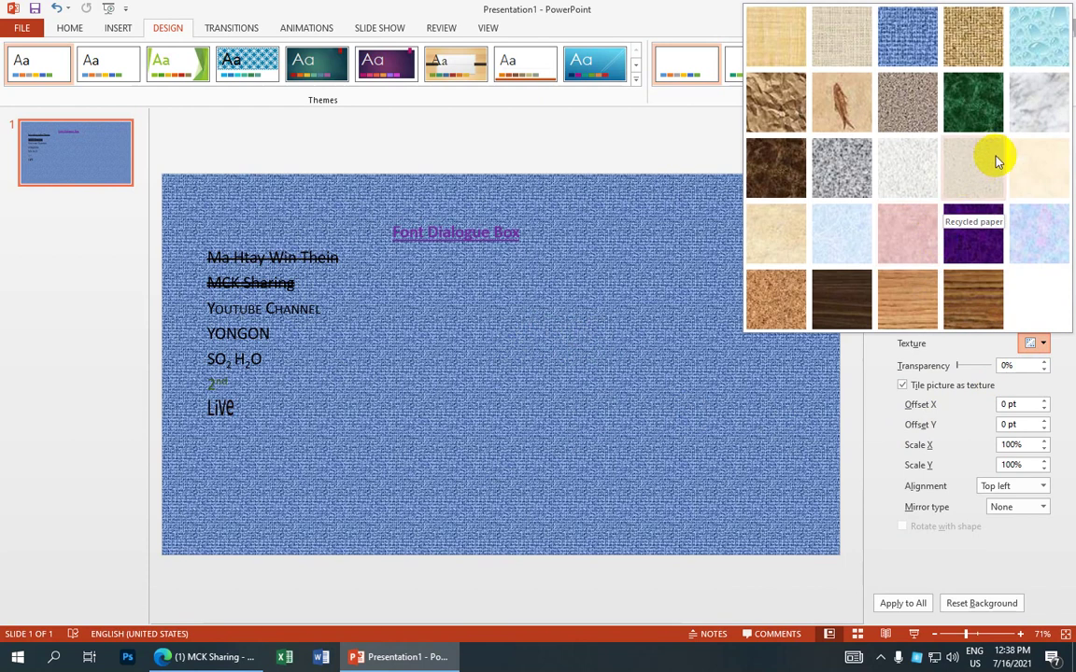
{"action": "left_click", "coordinate": [964, 306]}
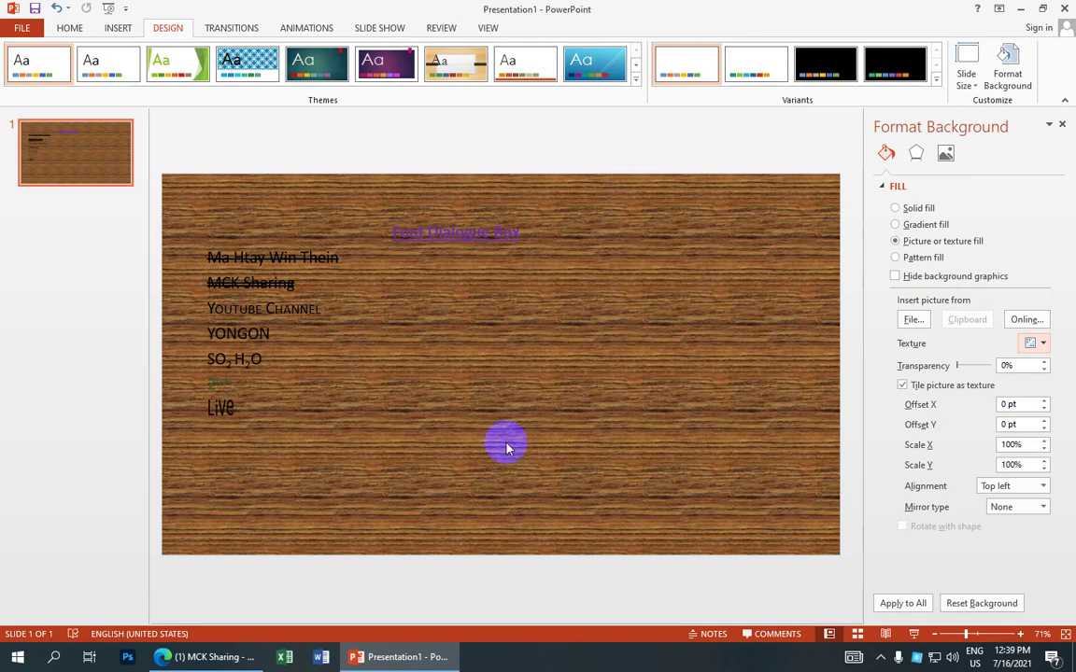
{"action": "left_click_drag", "start_coordinate": [956, 365], "coordinate": [970, 366]}
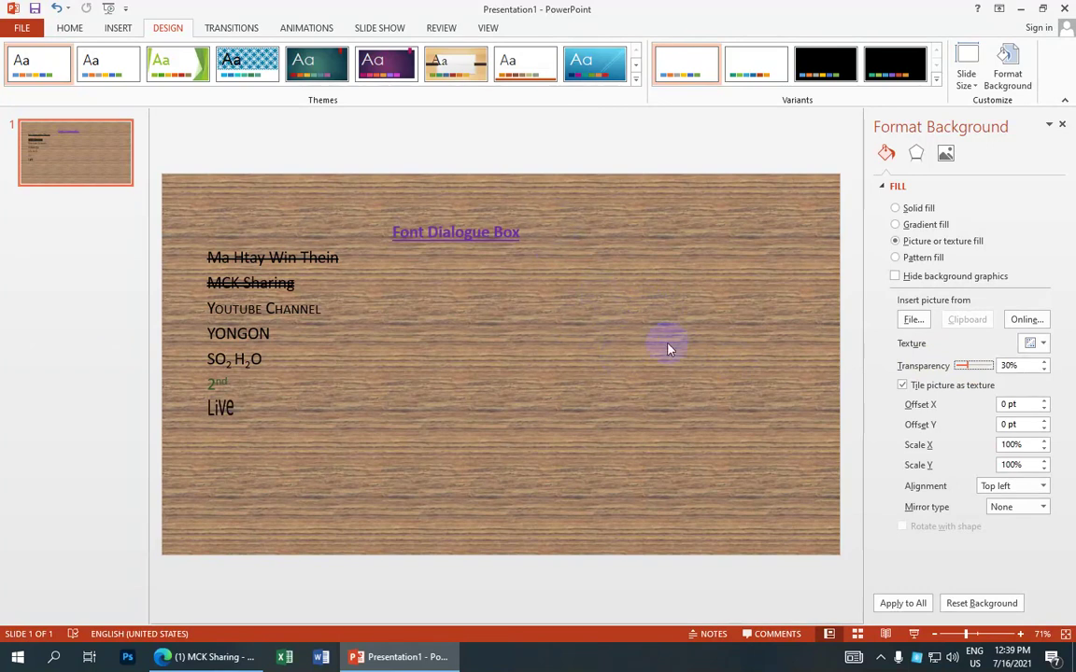
Step: Insert 64.jpg from the Desktop's H H folder as the background picture
{"action": "left_click", "coordinate": [912, 322]}
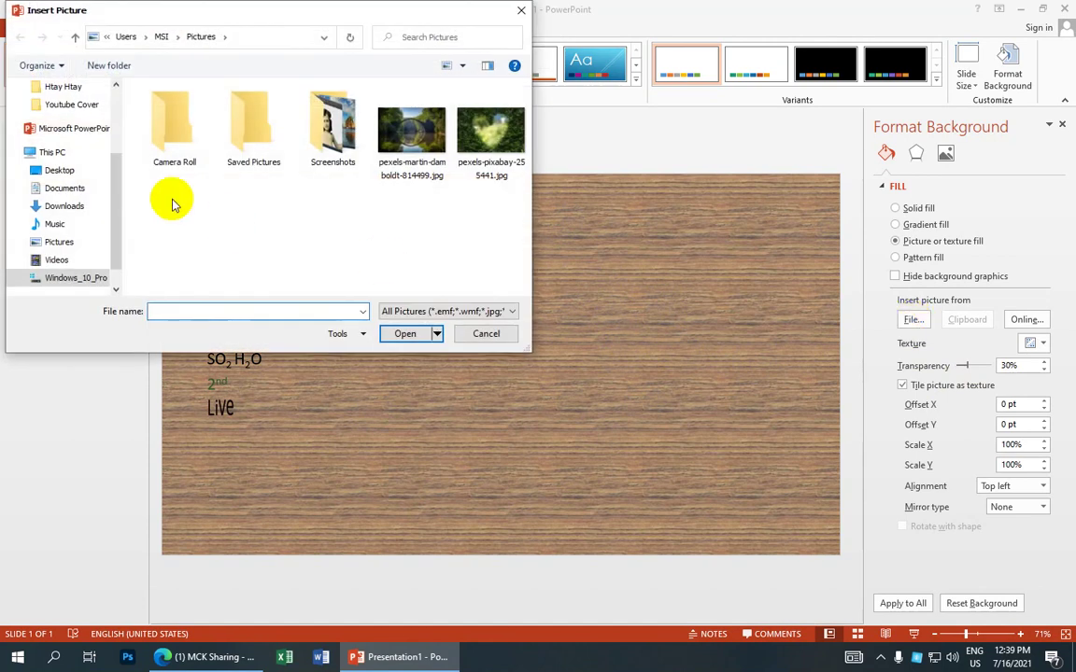
{"action": "scroll", "coordinate": [80, 187], "scroll_direction": "up", "scroll_amount": 2}
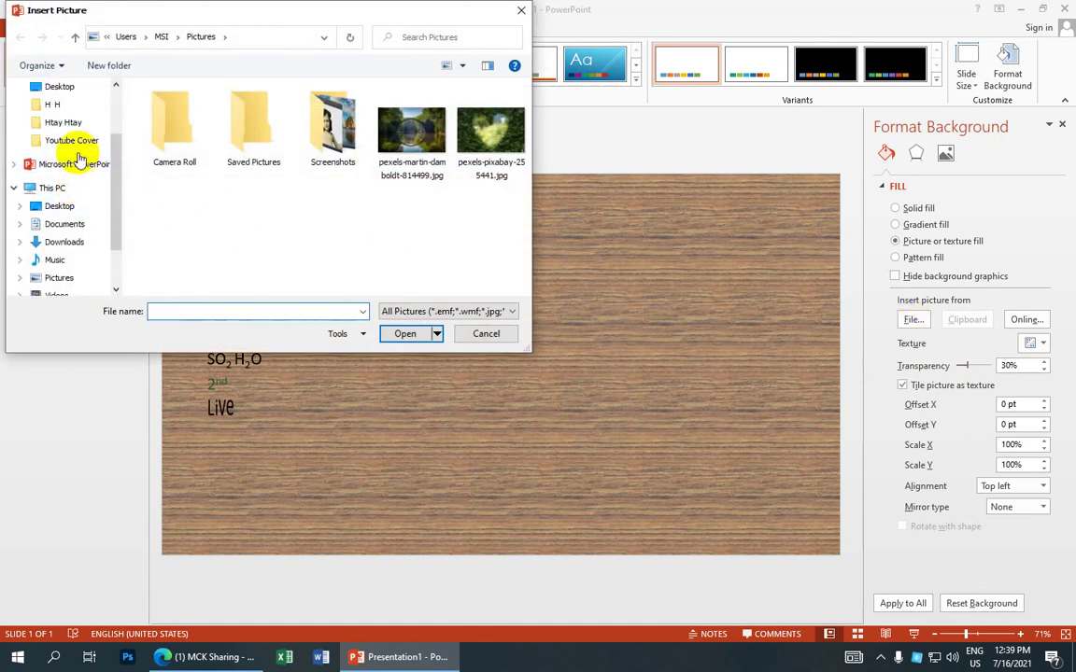
{"action": "left_click", "coordinate": [74, 105]}
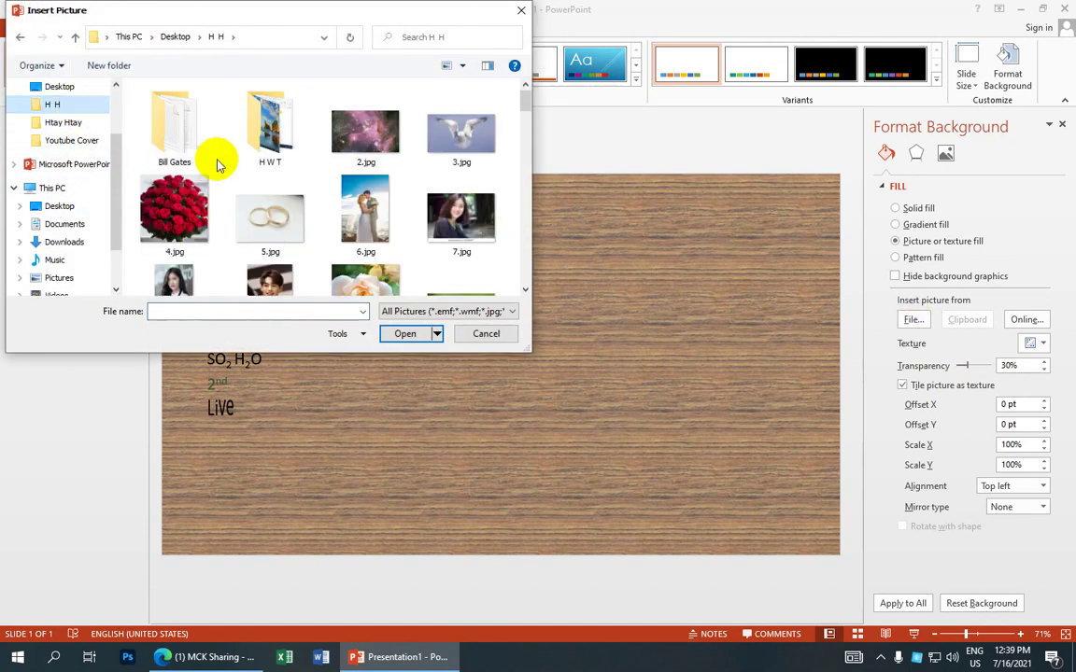
{"action": "scroll", "coordinate": [355, 222], "scroll_direction": "down", "scroll_amount": 1}
{"action": "scroll", "coordinate": [348, 261], "scroll_direction": "down", "scroll_amount": 2}
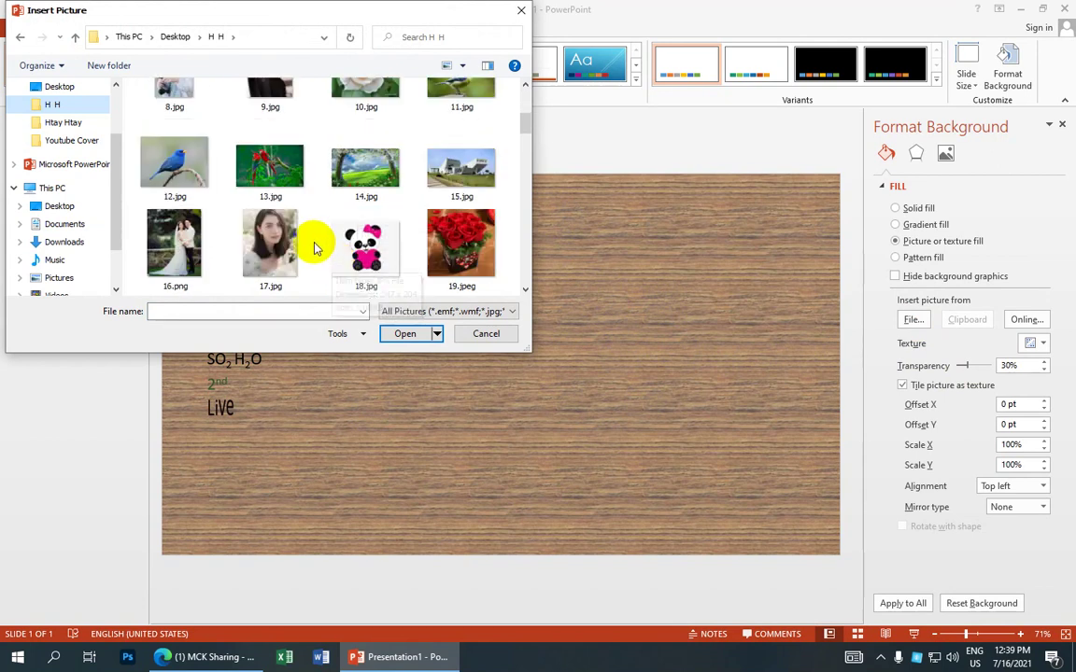
{"action": "scroll", "coordinate": [314, 248], "scroll_direction": "down", "scroll_amount": 1}
{"action": "scroll", "coordinate": [314, 249], "scroll_direction": "down", "scroll_amount": 1}
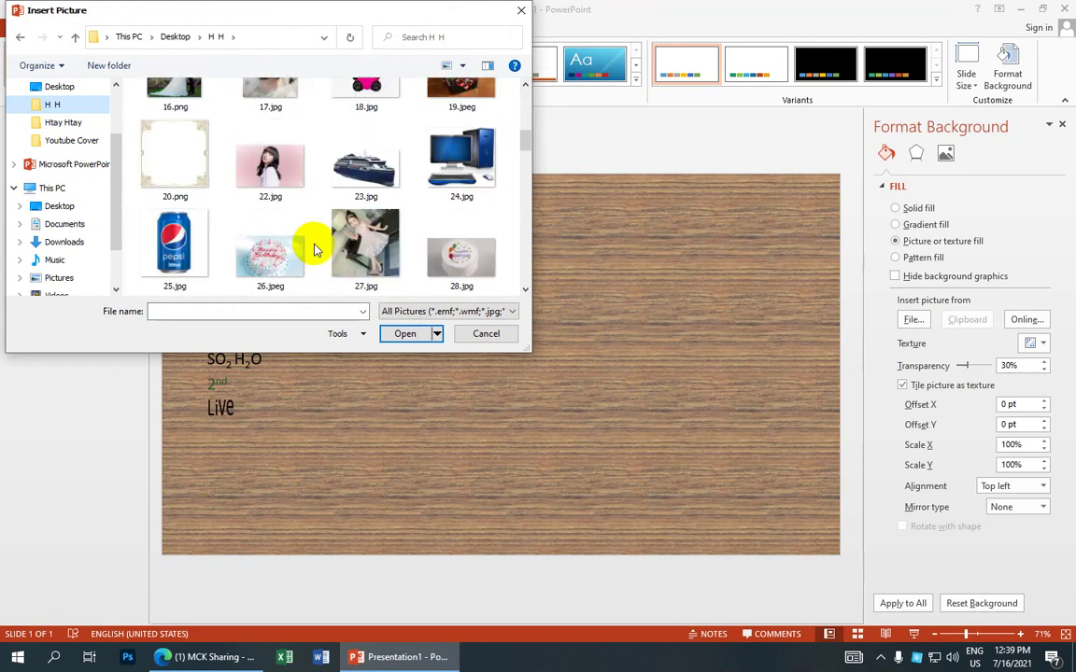
{"action": "scroll", "coordinate": [316, 250], "scroll_direction": "down", "scroll_amount": 1}
{"action": "scroll", "coordinate": [334, 245], "scroll_direction": "down", "scroll_amount": 1}
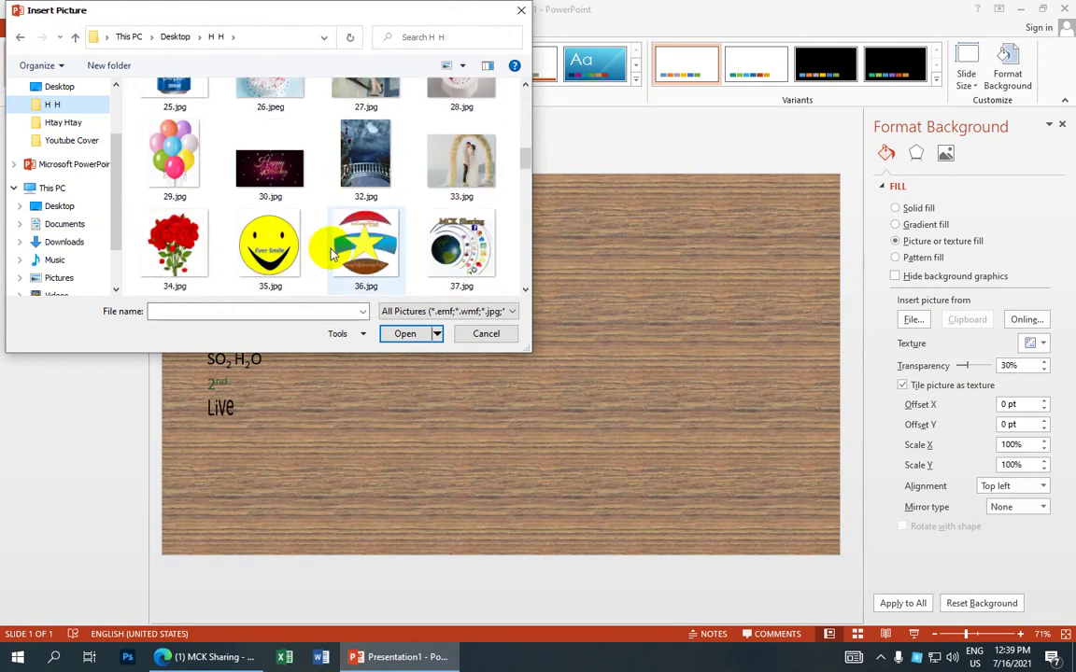
{"action": "scroll", "coordinate": [331, 243], "scroll_direction": "down", "scroll_amount": 1}
{"action": "scroll", "coordinate": [331, 254], "scroll_direction": "down", "scroll_amount": 1}
{"action": "scroll", "coordinate": [331, 254], "scroll_direction": "down", "scroll_amount": 1}
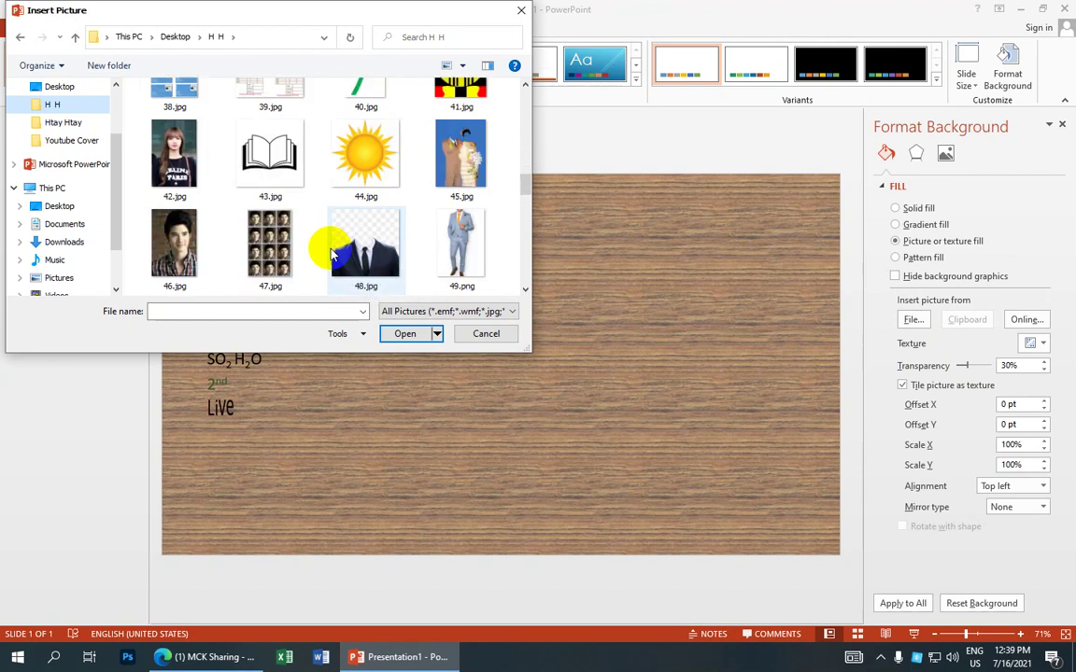
{"action": "scroll", "coordinate": [332, 254], "scroll_direction": "down", "scroll_amount": 1}
{"action": "scroll", "coordinate": [329, 245], "scroll_direction": "down", "scroll_amount": 1}
{"action": "scroll", "coordinate": [329, 244], "scroll_direction": "down", "scroll_amount": 1}
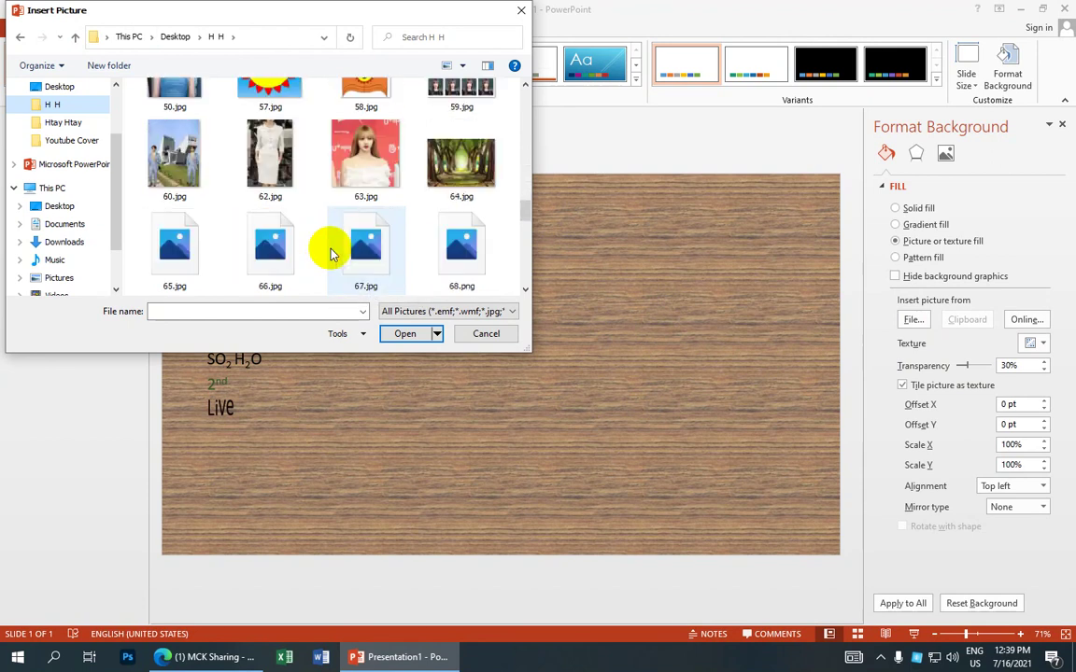
{"action": "left_click", "coordinate": [461, 160]}
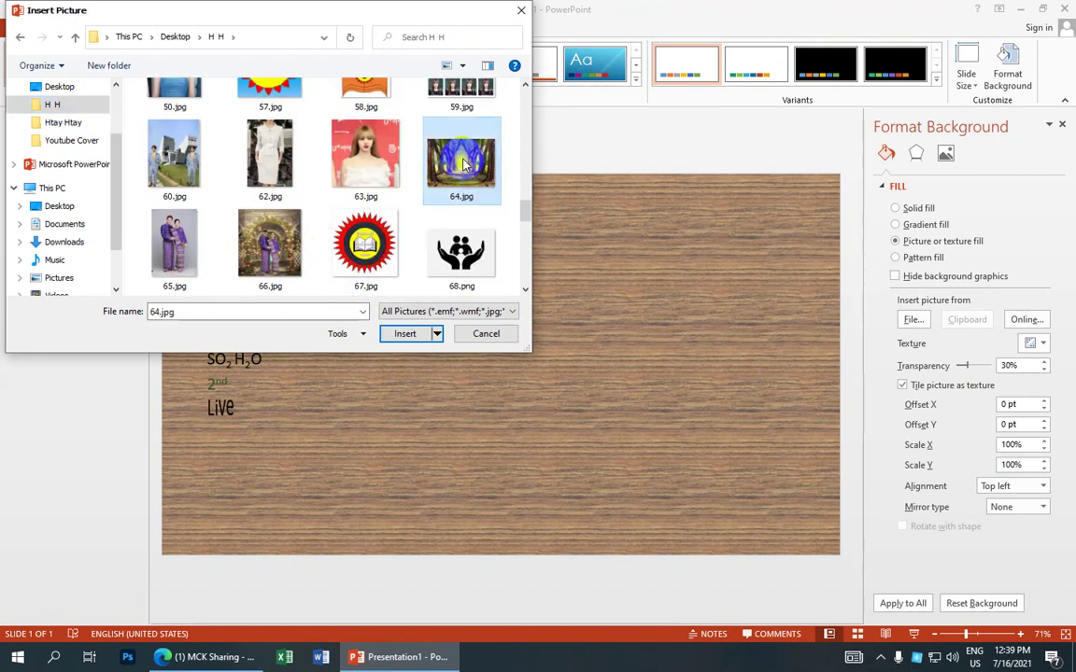
{"action": "left_click", "coordinate": [405, 333]}
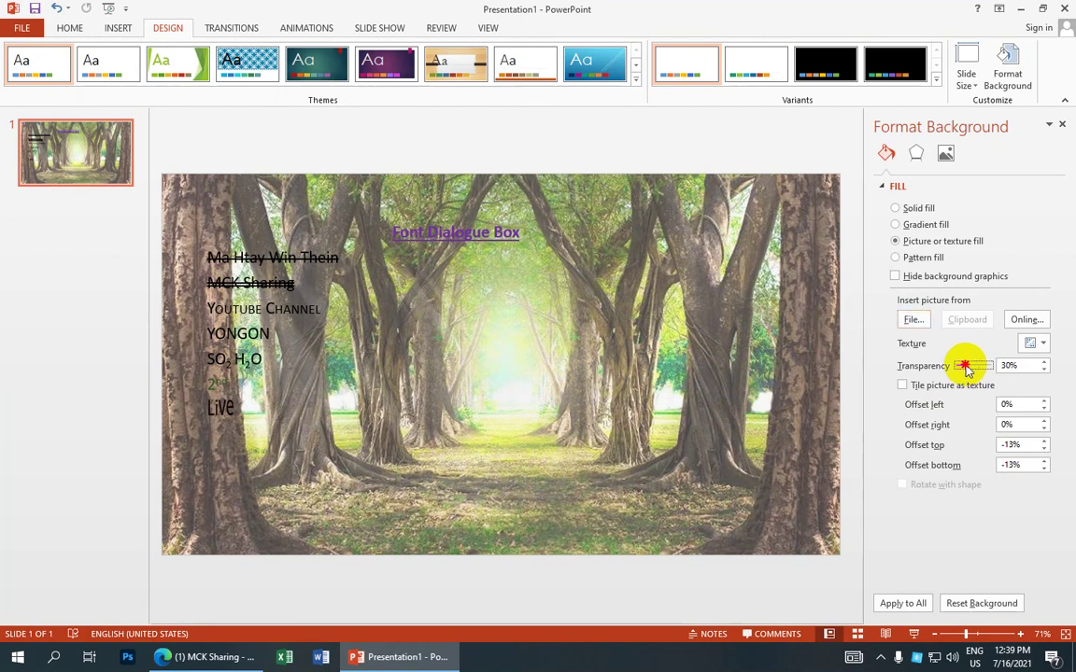
Step: Set the forest background picture's transparency to 14%
{"action": "mouse_move", "coordinate": [967, 370]}
{"action": "left_mouse_down"}
{"action": "mouse_move", "coordinate": [980, 372]}
{"action": "mouse_move", "coordinate": [953, 369]}
{"action": "left_mouse_up"}
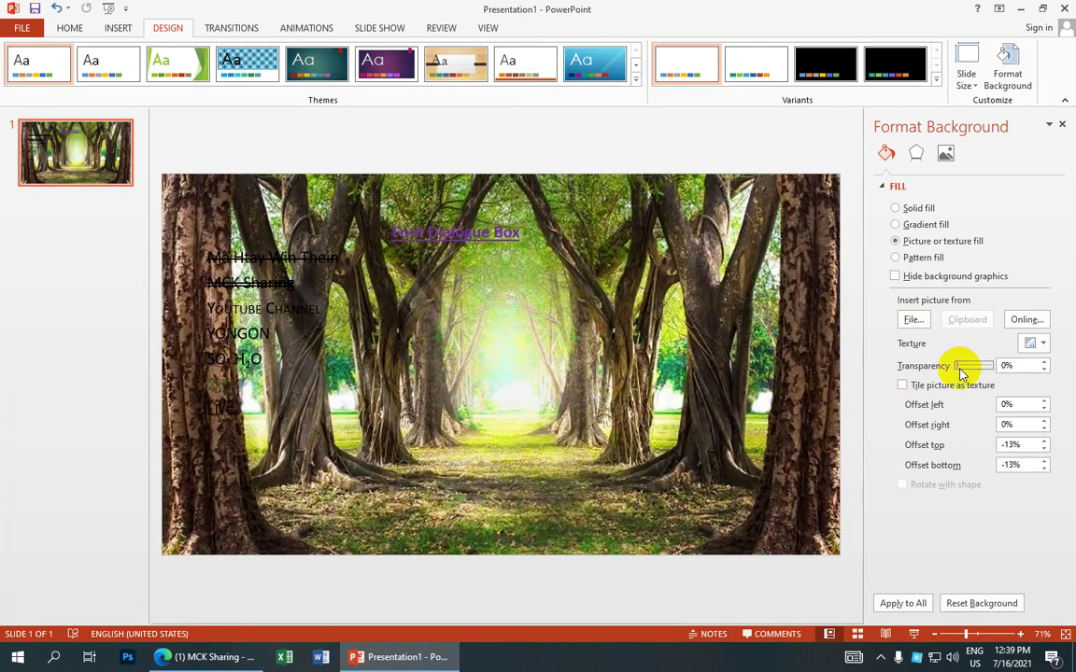
{"action": "mouse_move", "coordinate": [956, 365]}
{"action": "left_mouse_down"}
{"action": "mouse_move", "coordinate": [971, 372]}
{"action": "mouse_move", "coordinate": [962, 371]}
{"action": "left_mouse_up"}
{"action": "left_click", "coordinate": [499, 289]}
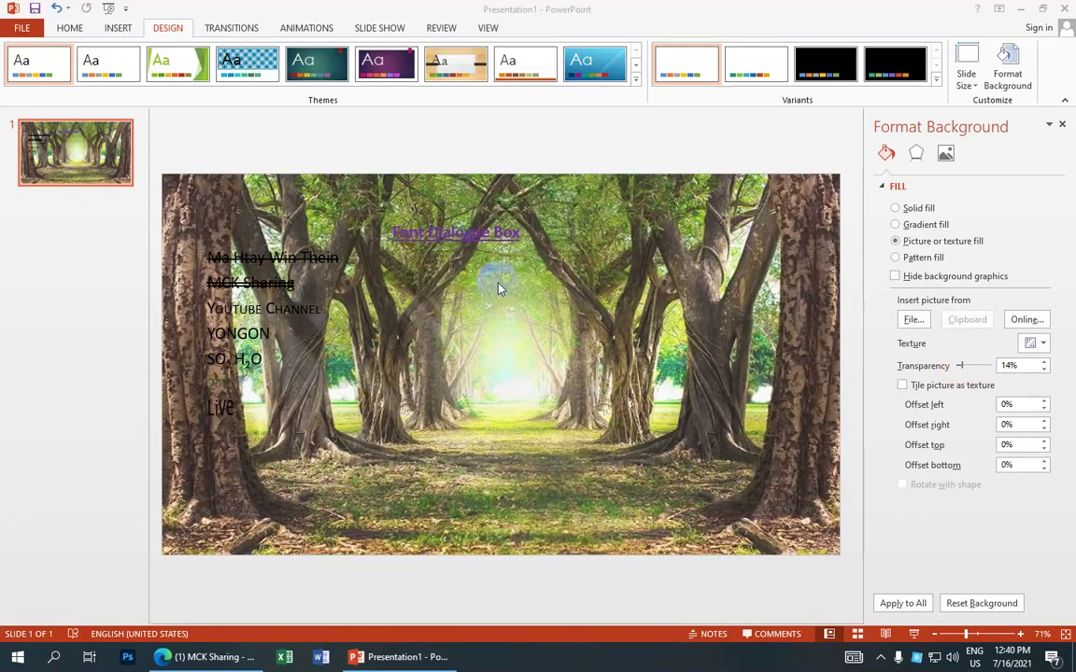
{"action": "left_click", "coordinate": [448, 383]}
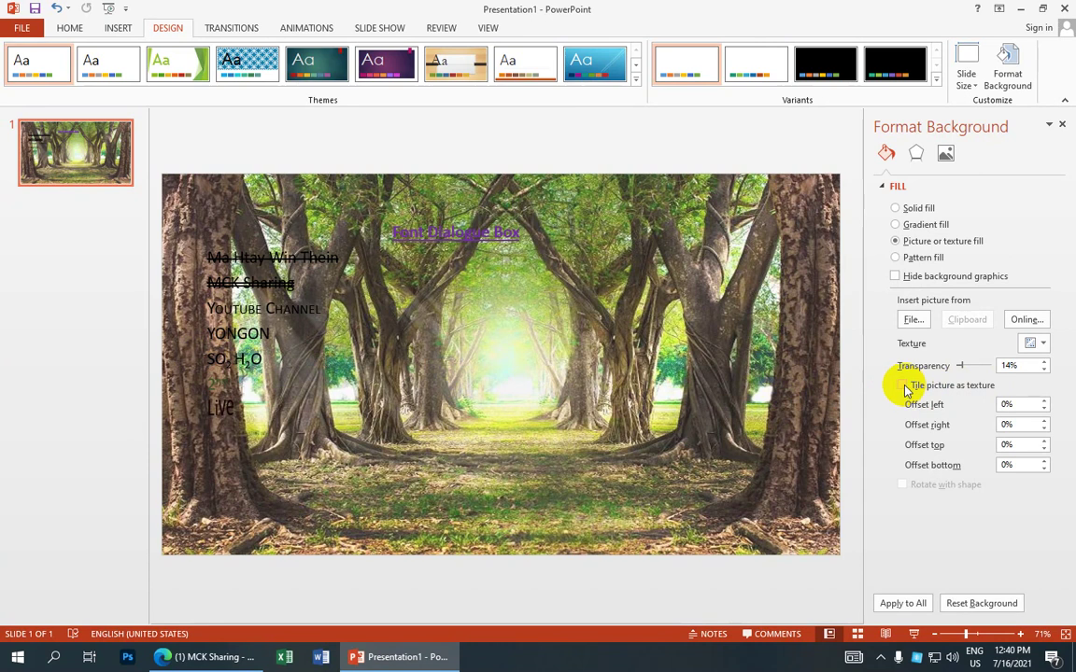
Step: Turn on Tile picture as texture so the forest picture repeats across the slide
{"action": "left_click", "coordinate": [903, 385]}
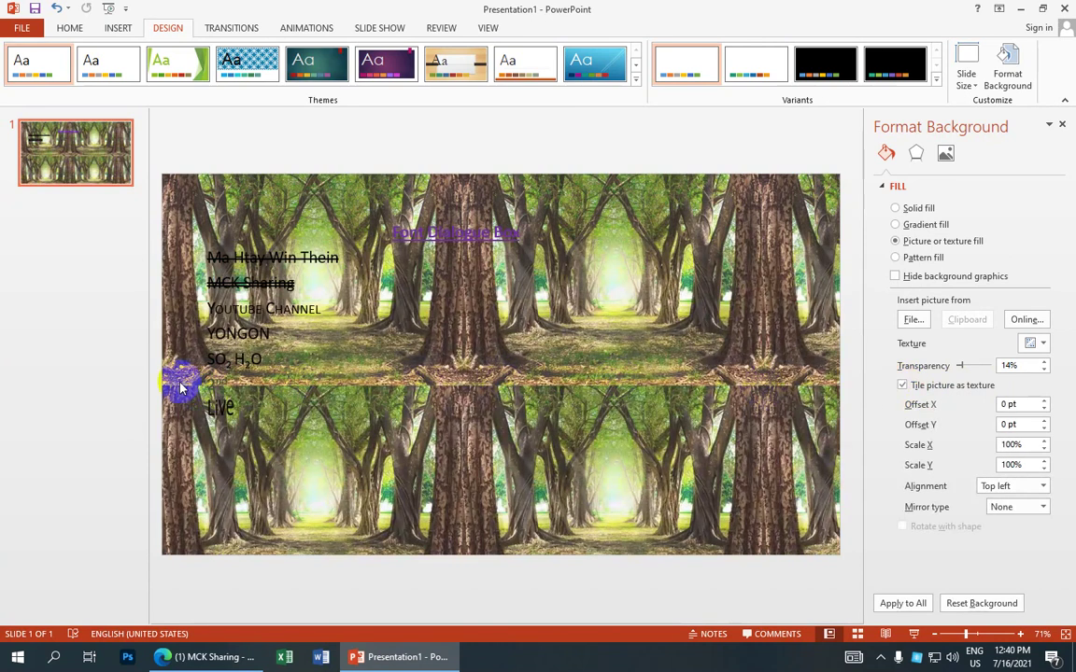
{"action": "left_click", "coordinate": [904, 386]}
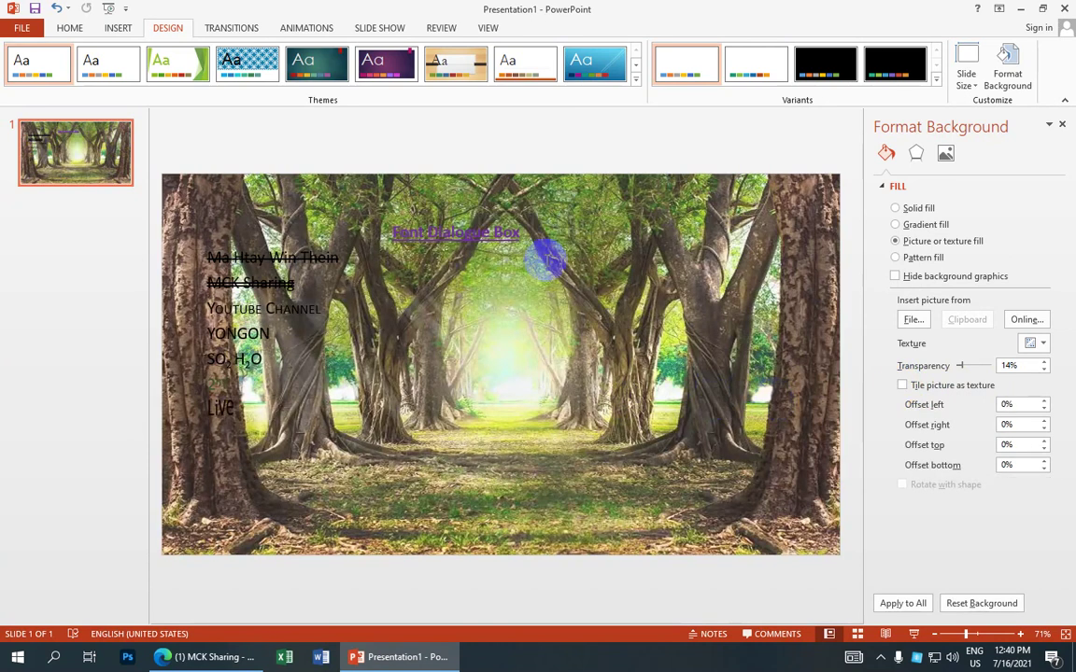
{"action": "left_click", "coordinate": [902, 385]}
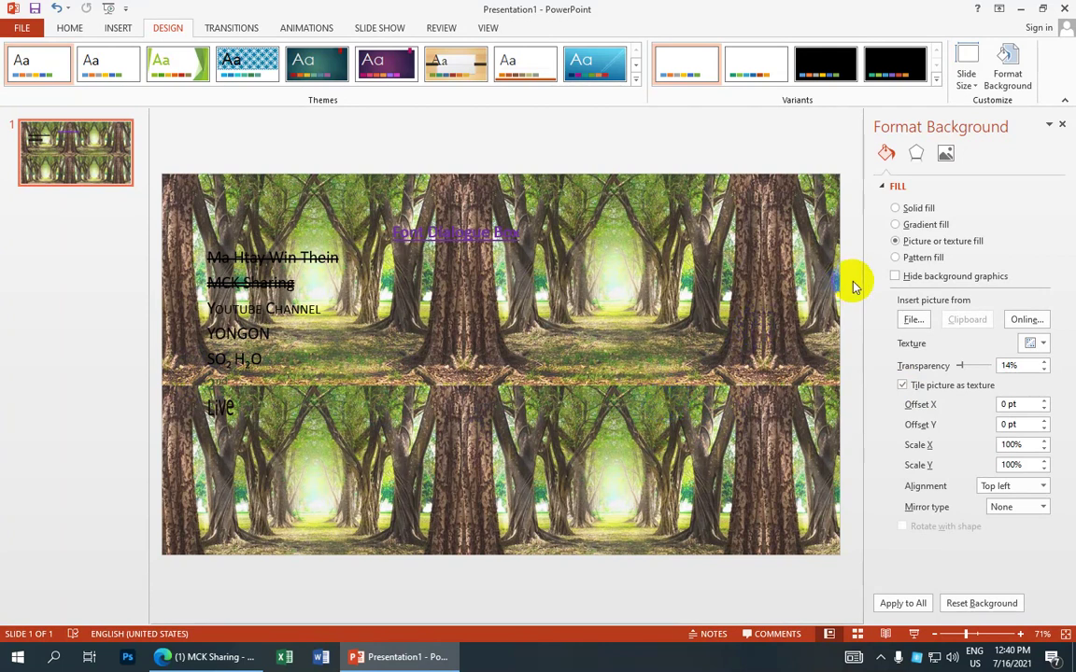
Step: Switch the background to Pattern fill and try several patterns before settling on Large checker board
{"action": "left_click", "coordinate": [896, 258]}
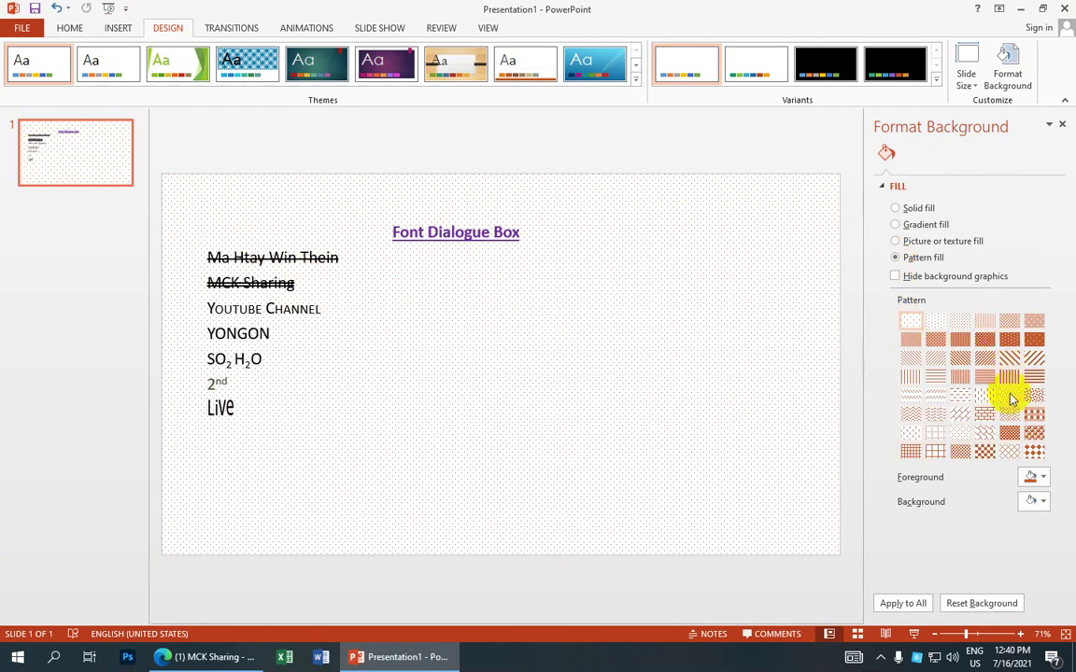
{"action": "left_click", "coordinate": [1037, 434]}
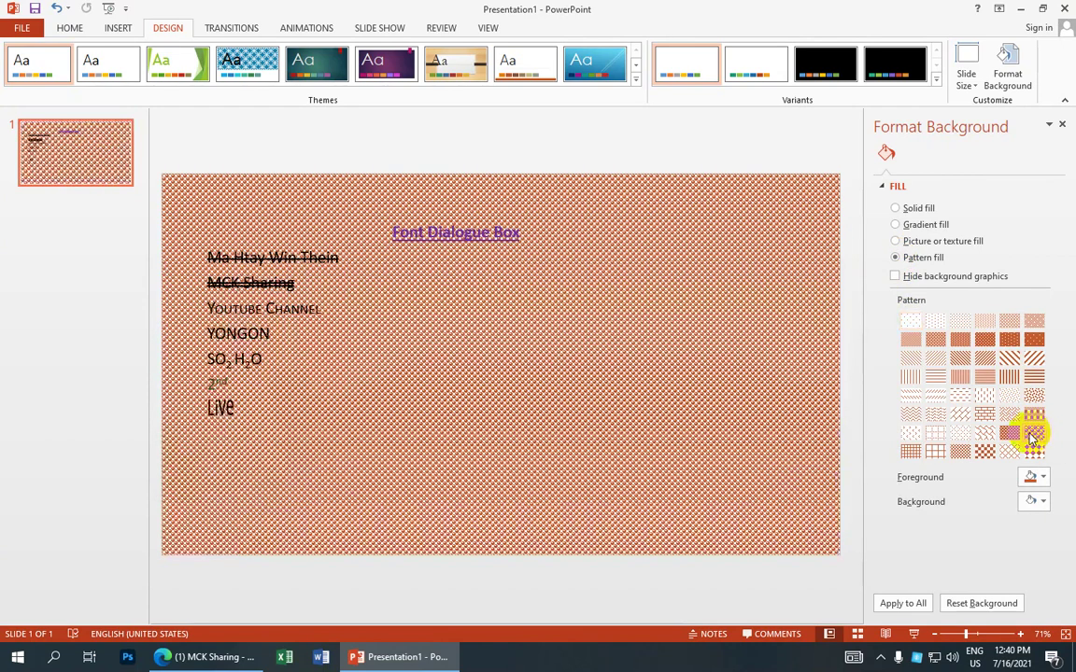
{"action": "left_click", "coordinate": [1034, 394]}
{"action": "left_click", "coordinate": [1035, 381]}
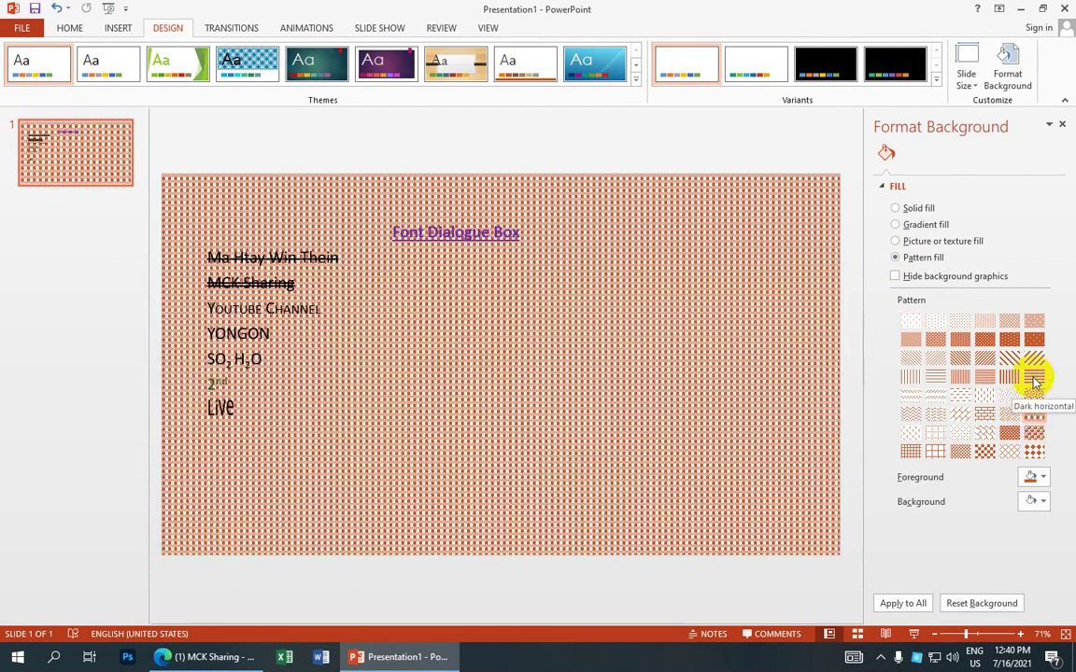
{"action": "left_click", "coordinate": [1034, 381]}
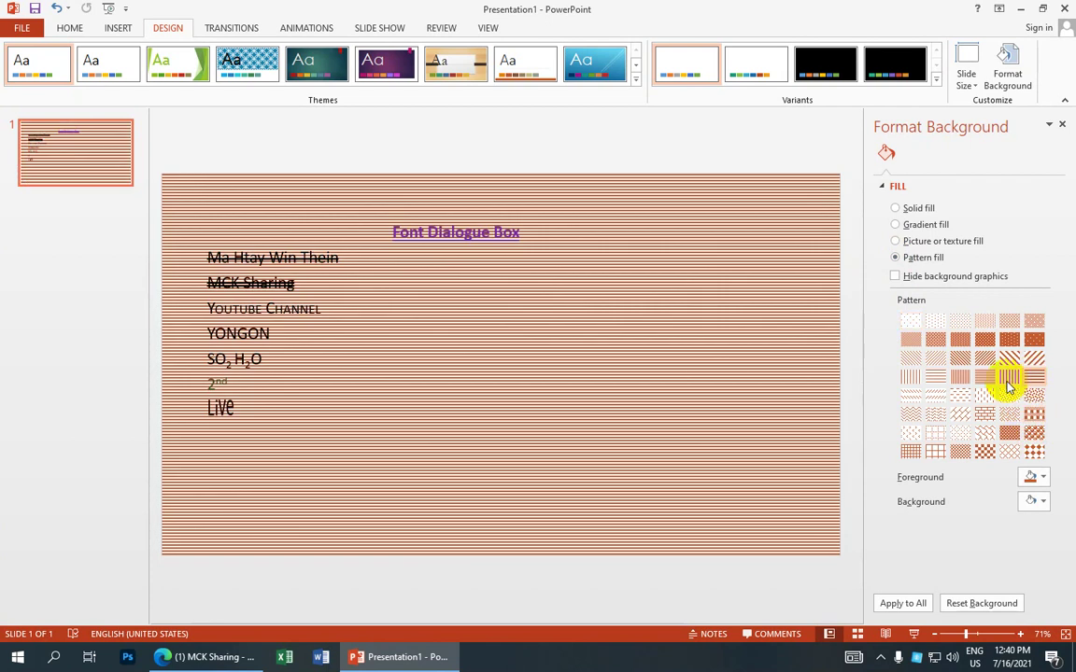
{"action": "left_click", "coordinate": [952, 381]}
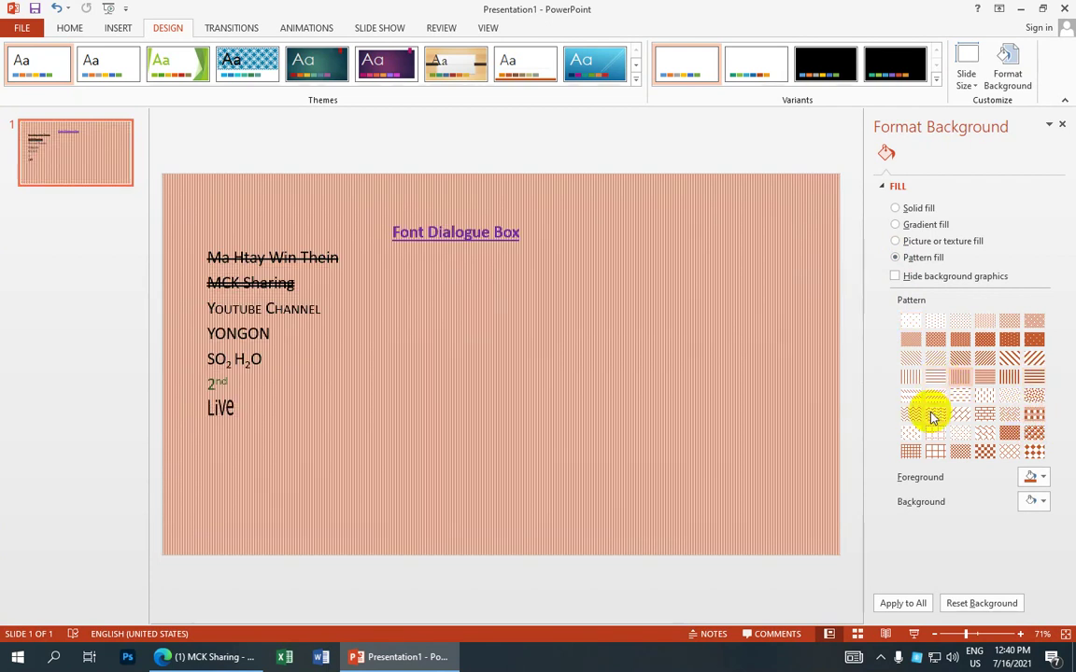
{"action": "left_click", "coordinate": [985, 450]}
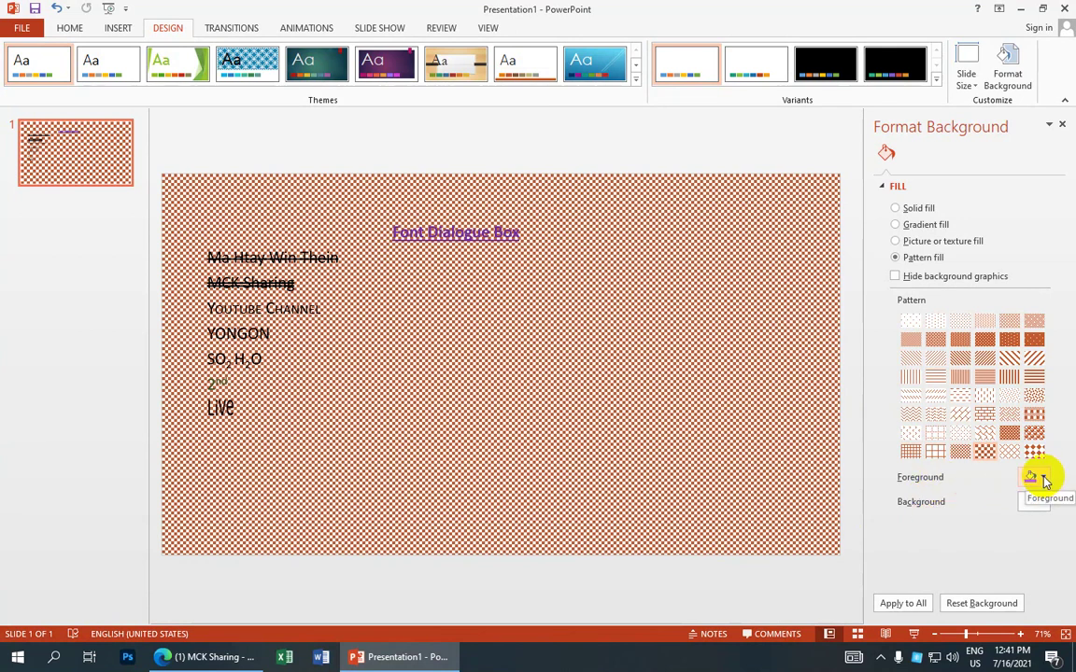
{"action": "left_click", "coordinate": [1044, 478]}
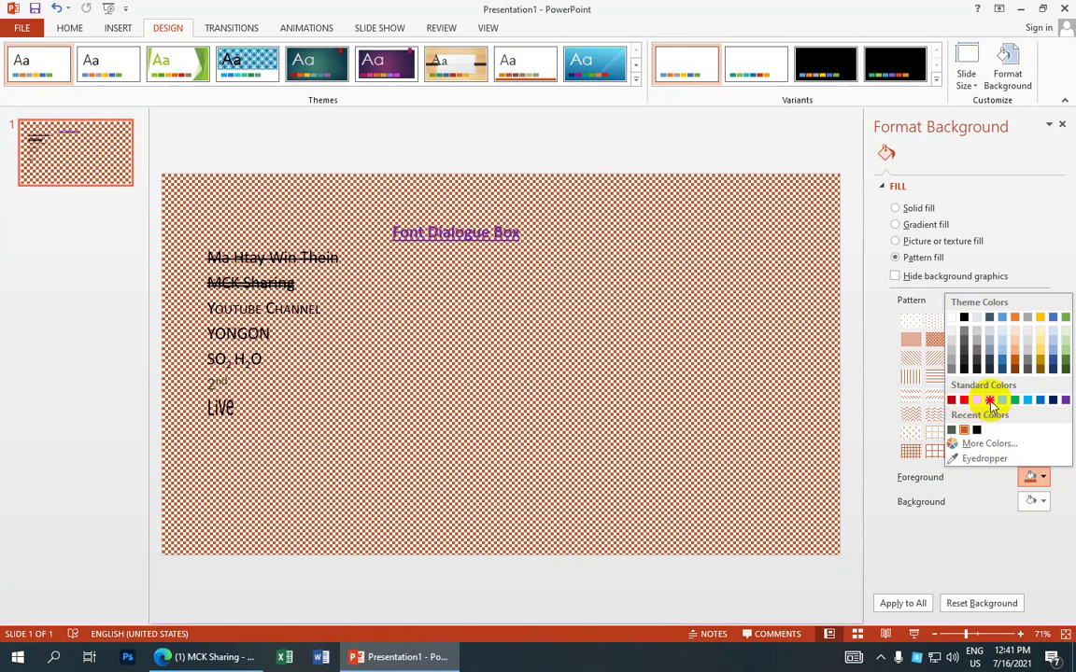
Step: Set the pattern foreground colour to yellow and the background colour to light blue
{"action": "left_click", "coordinate": [990, 401]}
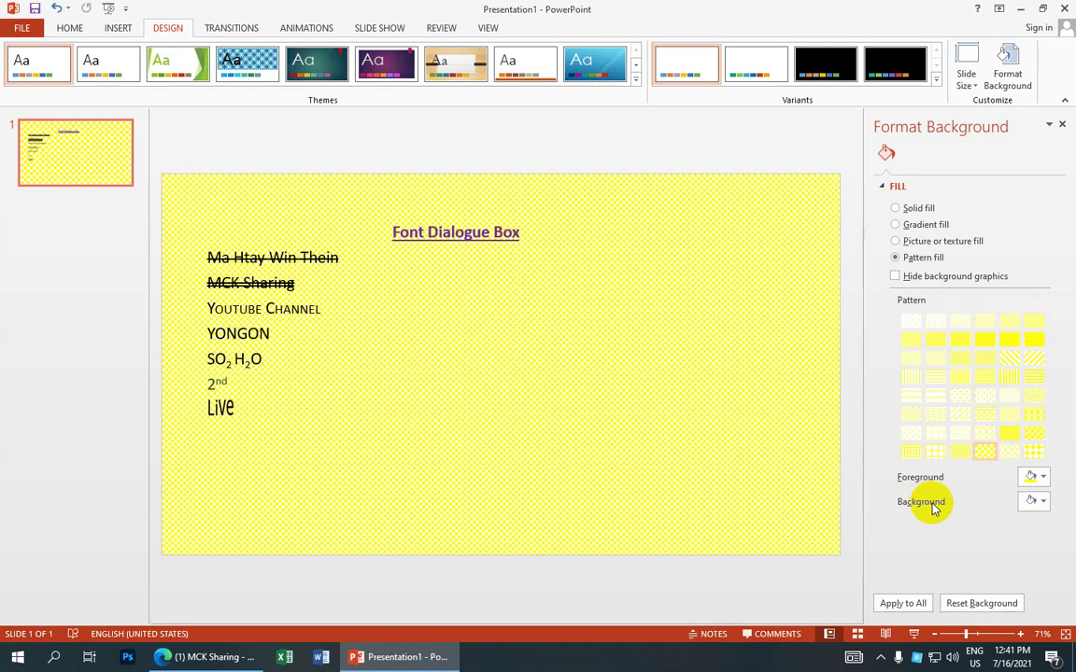
{"action": "left_click", "coordinate": [1044, 506]}
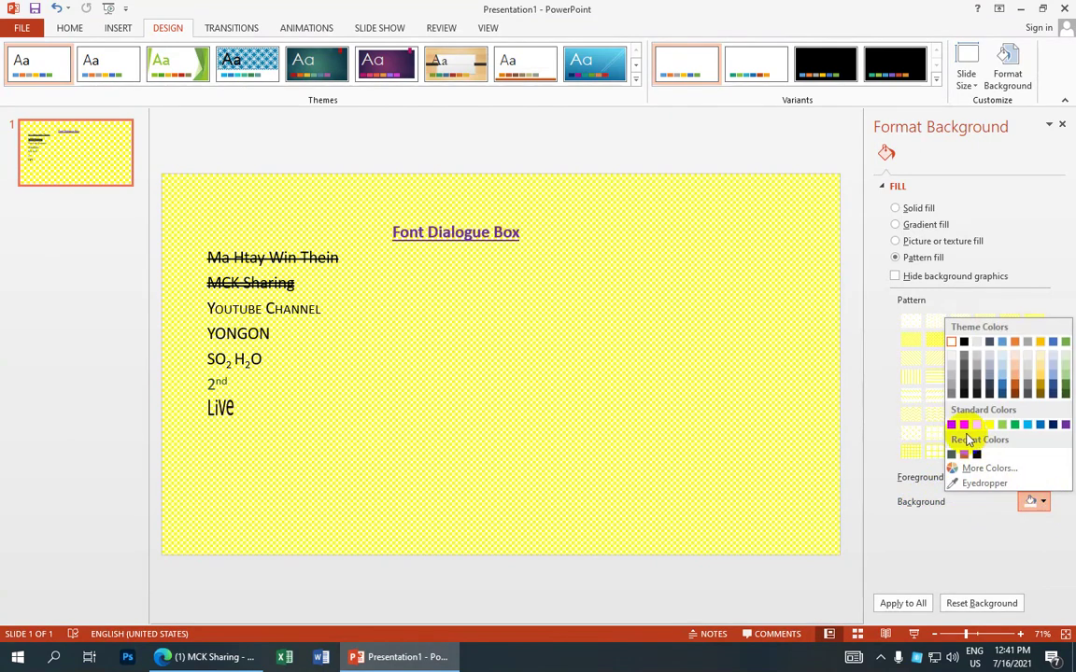
{"action": "left_click", "coordinate": [1027, 427]}
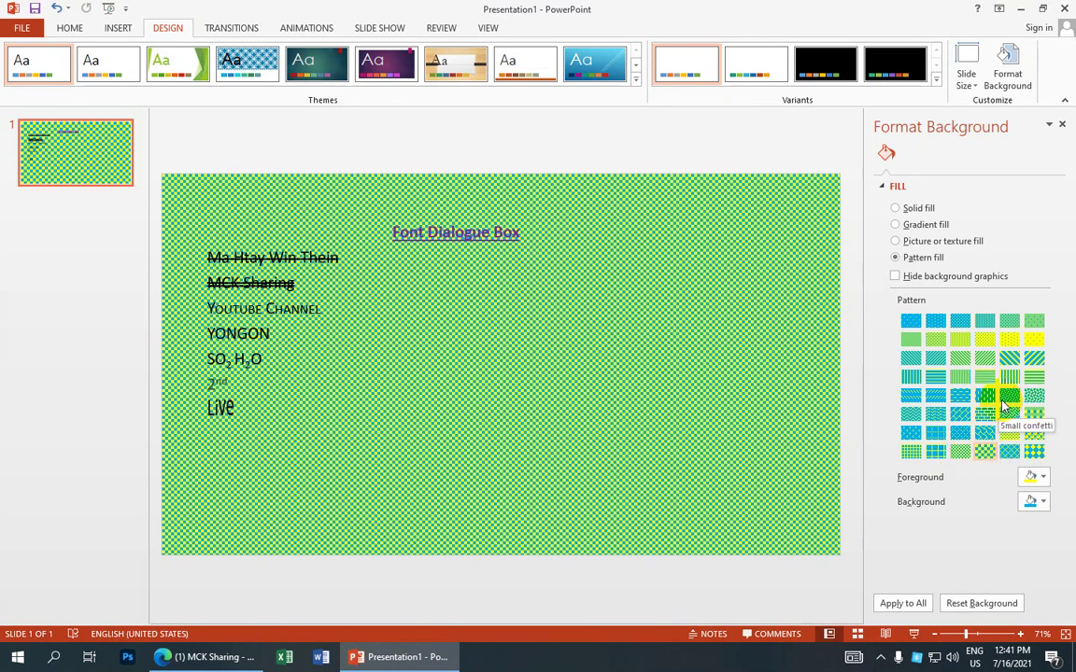
Step: Try several patterns, choose Plaid, and apply the background to all slides
{"action": "left_click", "coordinate": [1008, 377]}
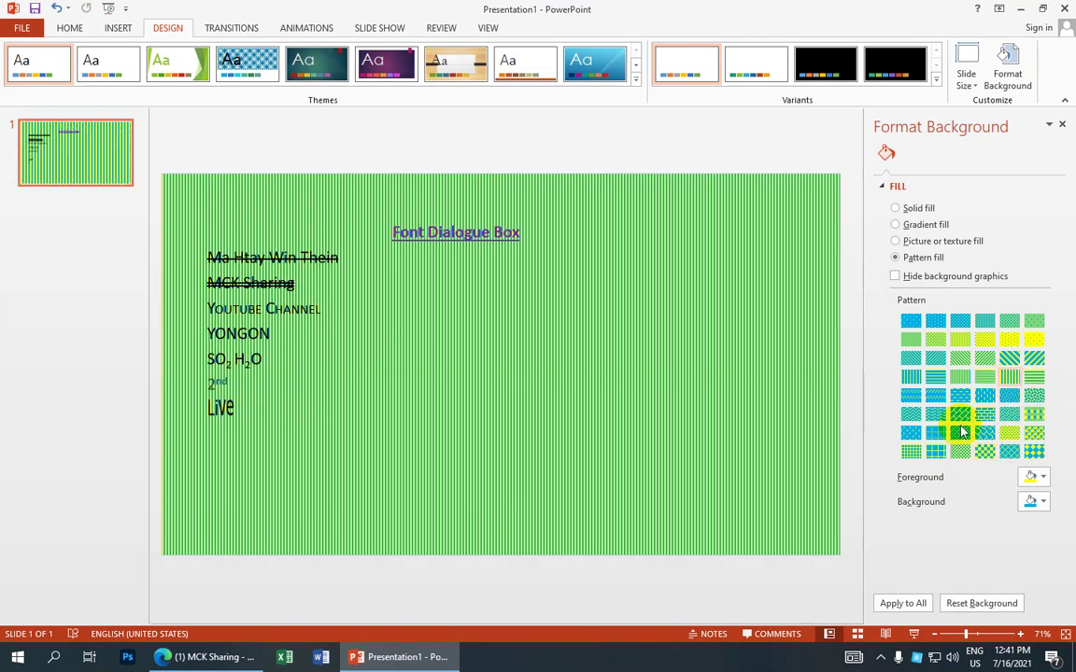
{"action": "left_click", "coordinate": [1034, 451]}
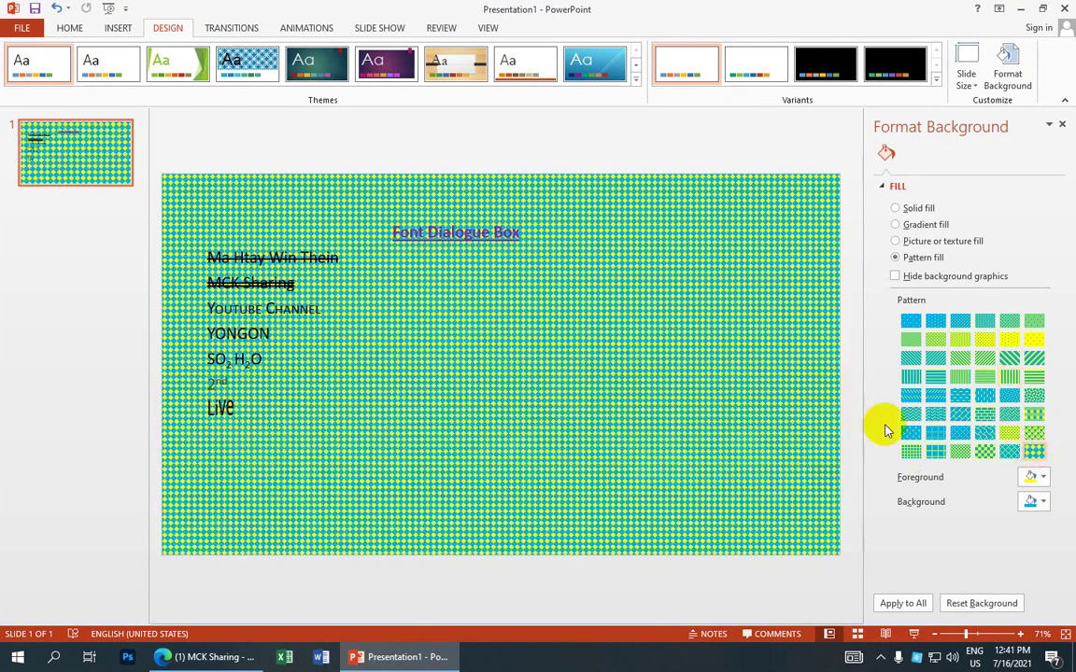
{"action": "left_click", "coordinate": [911, 433]}
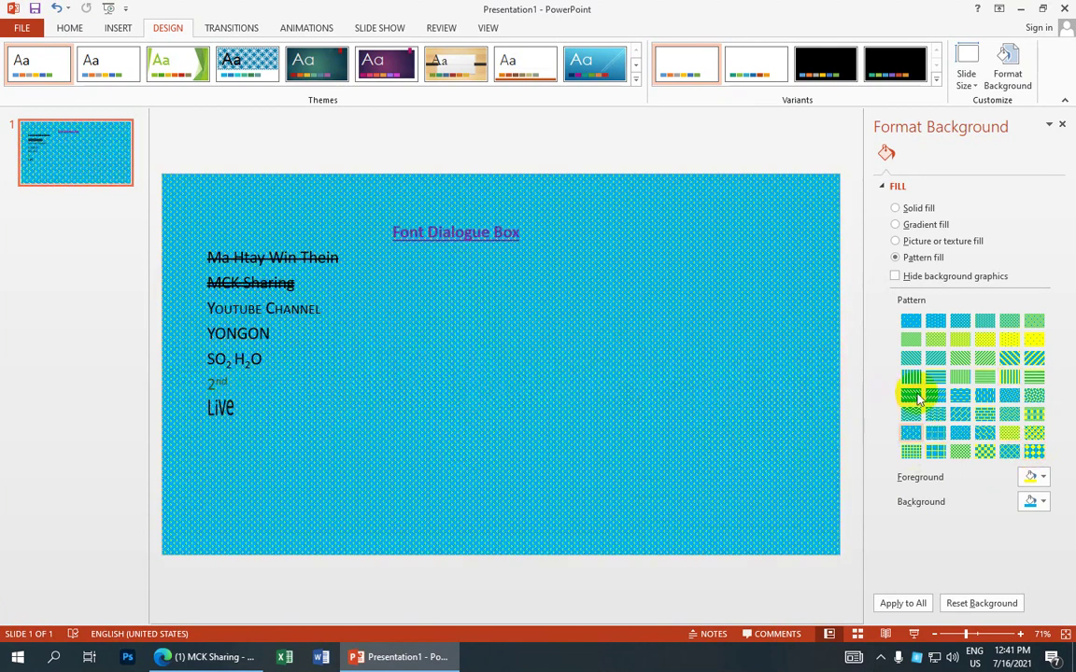
{"action": "left_click", "coordinate": [934, 377]}
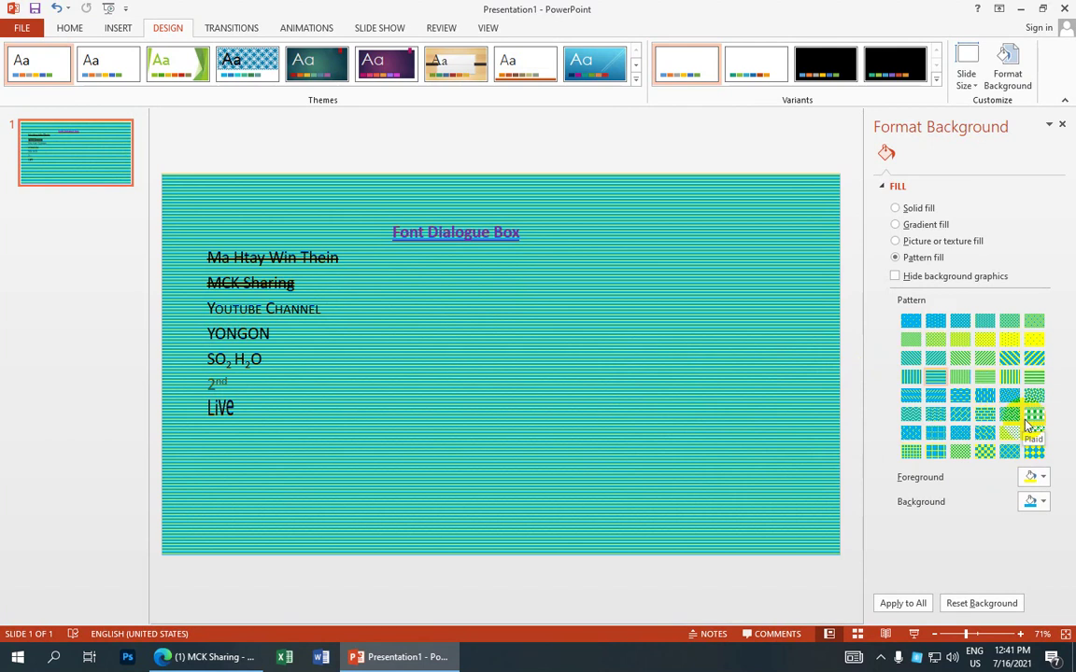
{"action": "left_click", "coordinate": [1032, 413]}
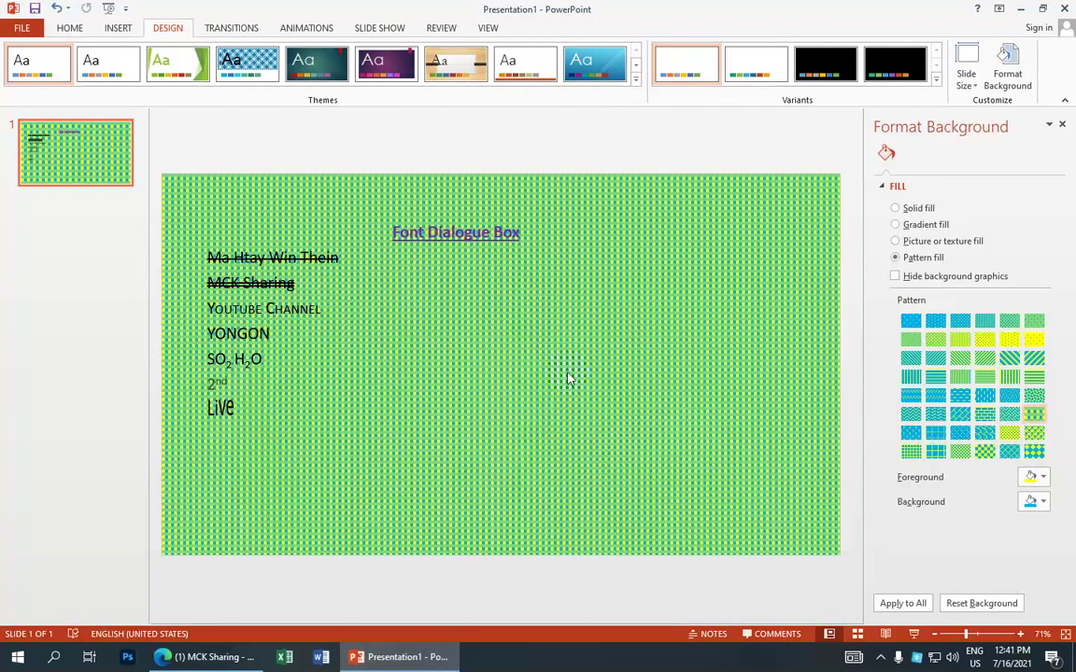
{"action": "left_click", "coordinate": [912, 605]}
Step: Minimize PowerPoint and refresh the Windows desktop from its shortcut menu
{"action": "left_click", "coordinate": [71, 27]}
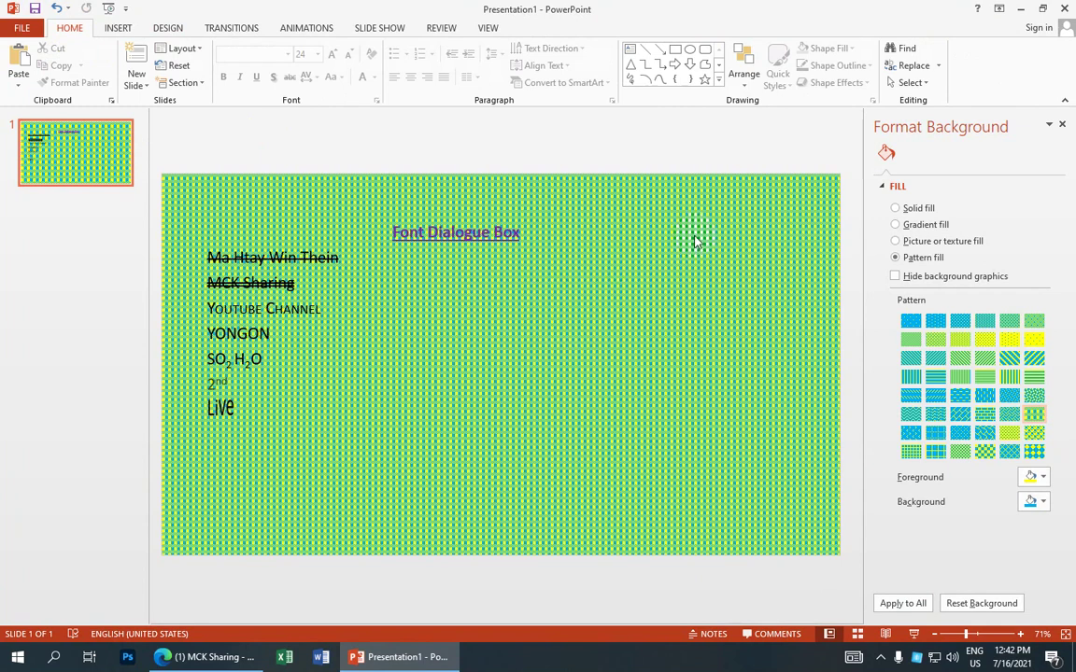
{"action": "left_click", "coordinate": [1021, 8]}
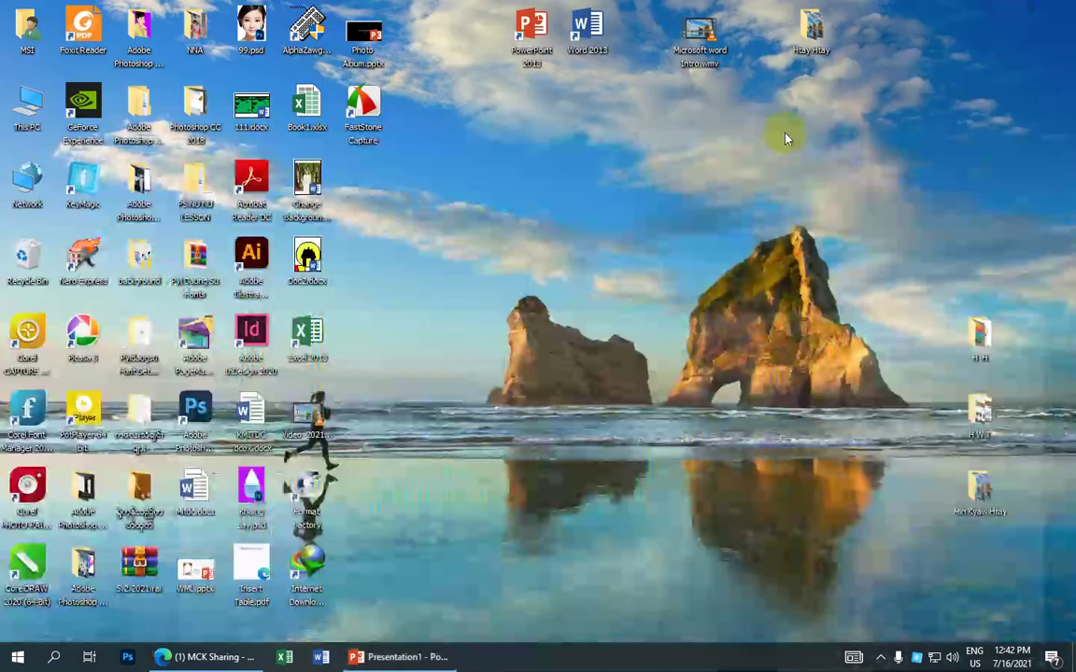
{"action": "right_click", "coordinate": [530, 240]}
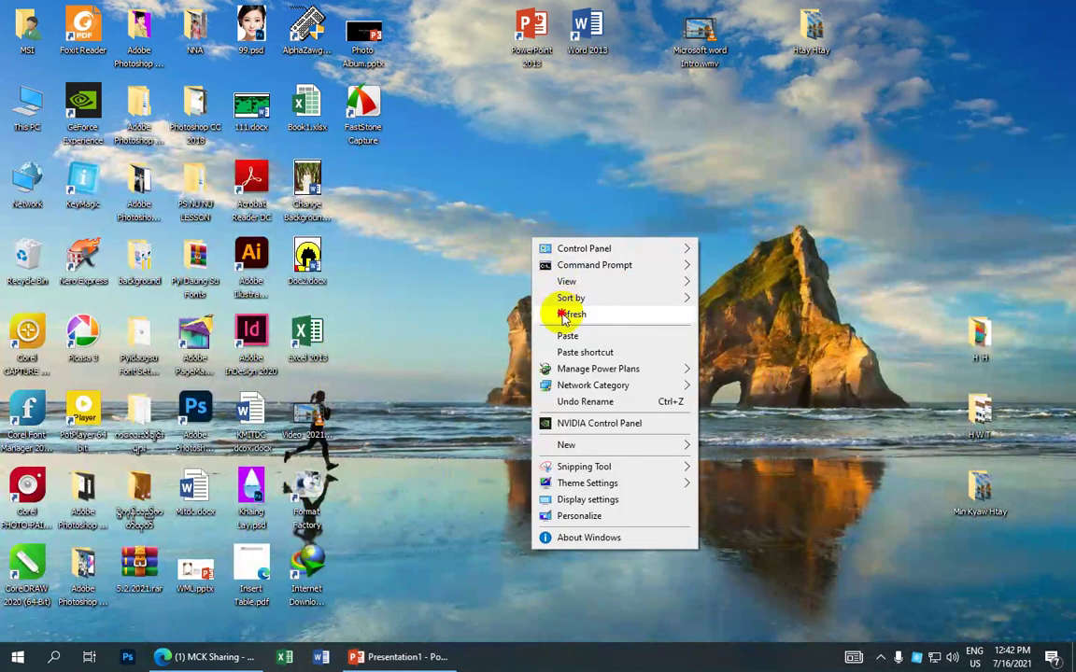
{"action": "left_click", "coordinate": [553, 310]}
{"action": "right_click", "coordinate": [529, 276]}
{"action": "left_click", "coordinate": [542, 349]}
{"action": "right_click", "coordinate": [546, 309]}
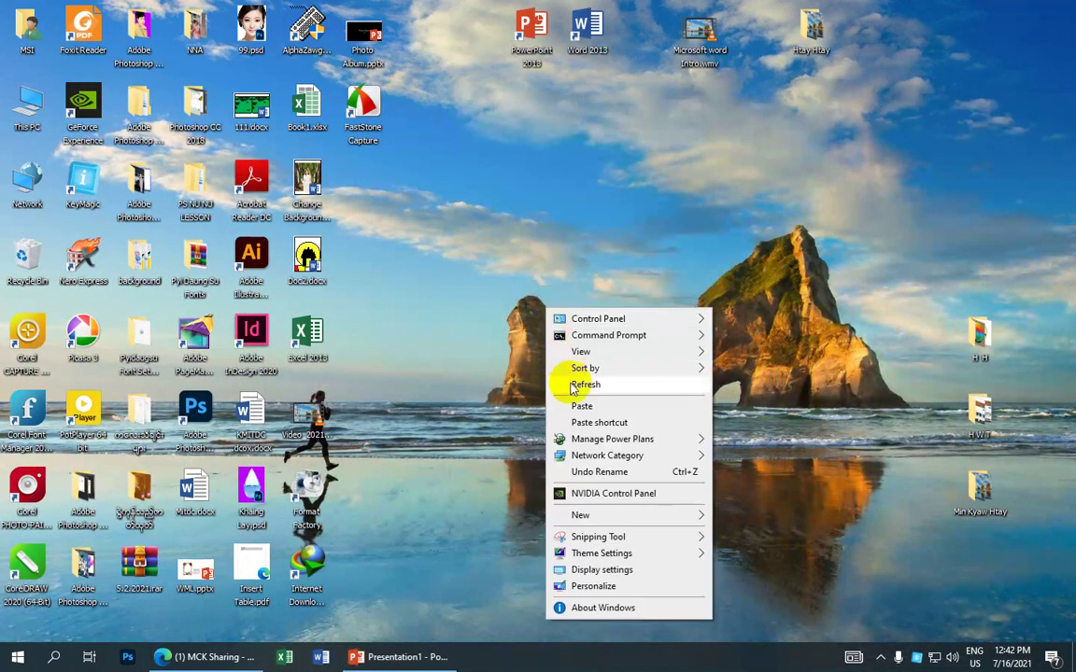